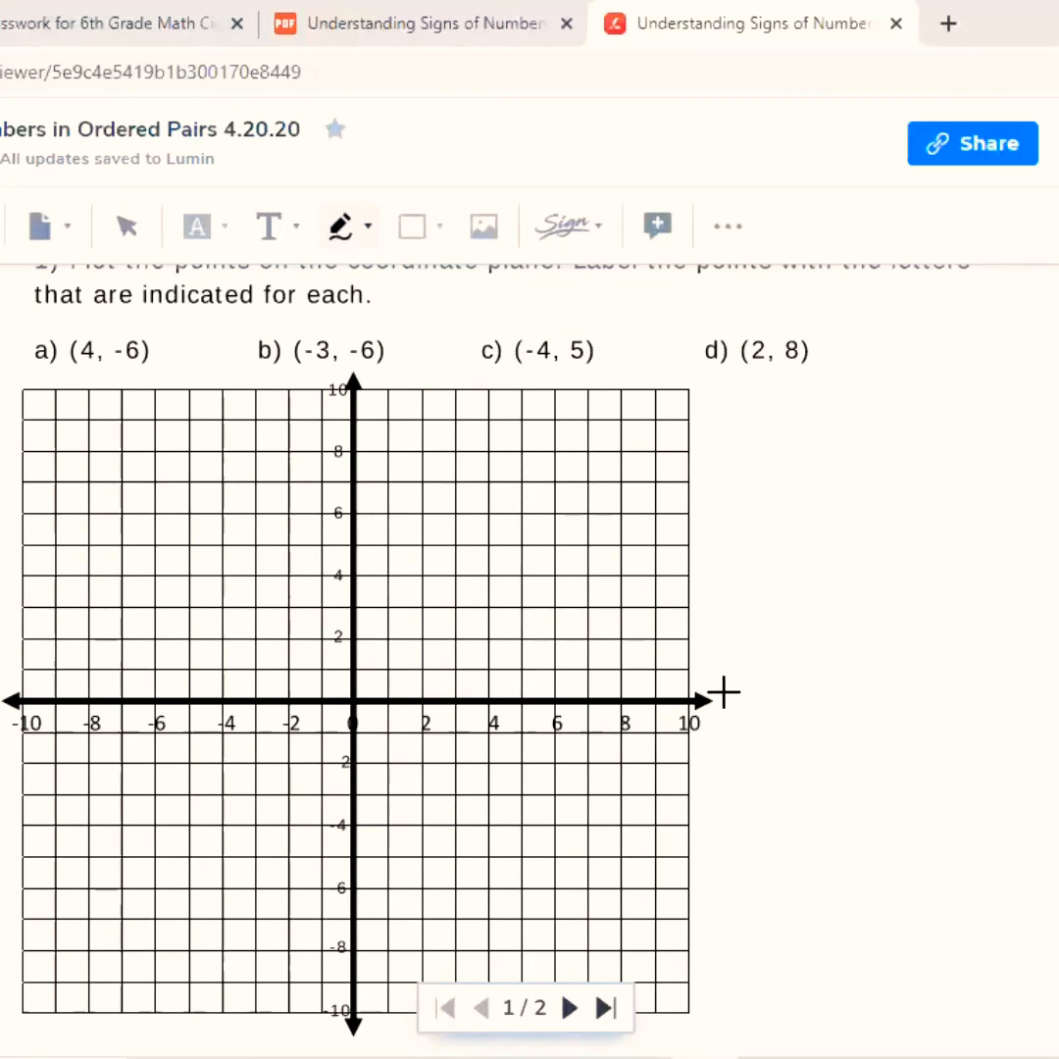
Handwrite an x beside the right end of the x-axis and a y beside the top of the y-axis
mouse_move(723, 694)
mouse_down()
mouse_move(761, 712)
mouse_move(727, 738)
mouse_up()
mouse_move(354, 364)
mouse_down()
mouse_move(378, 403)
mouse_move(361, 412)
mouse_up()
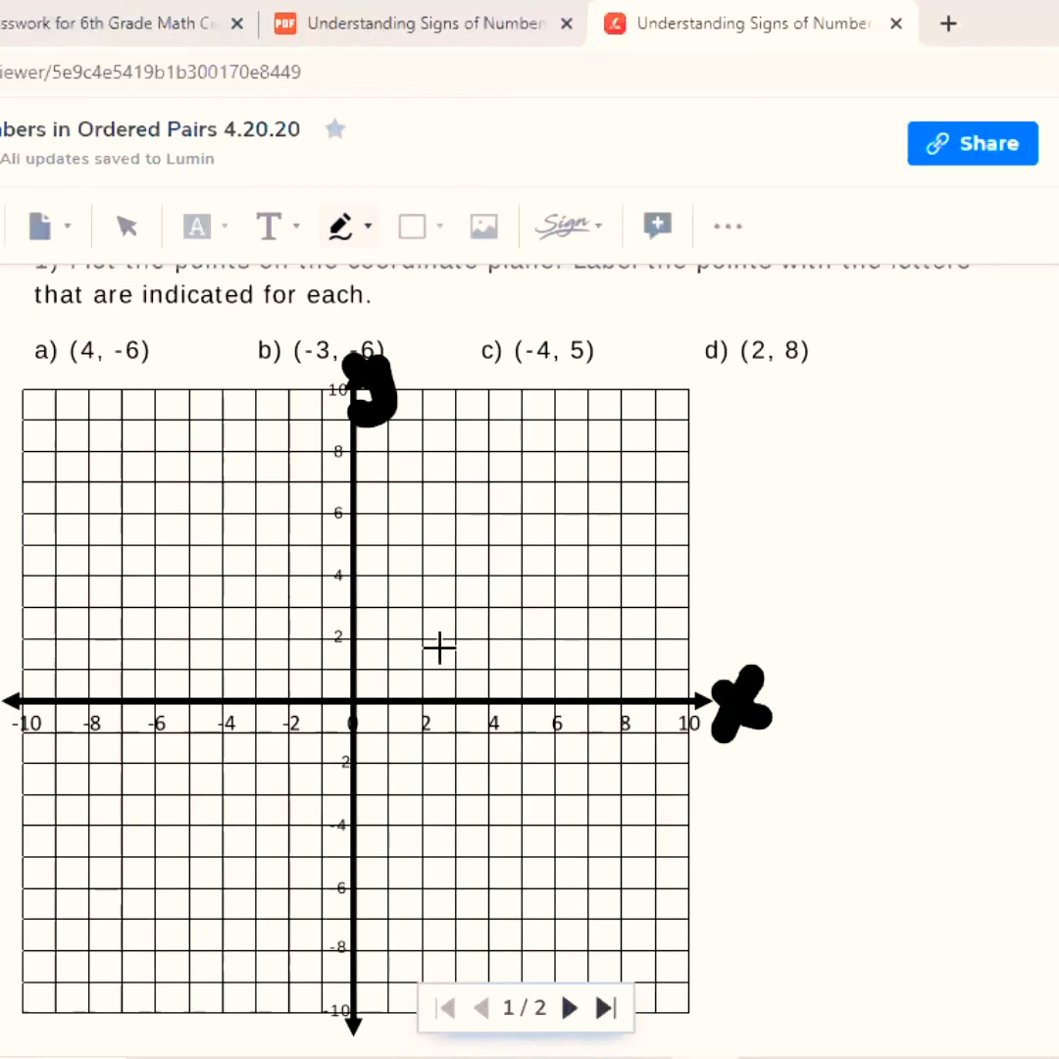
Plot point a as a freehand dot at (4, -6) and add a free text label A beside it
click(487, 887)
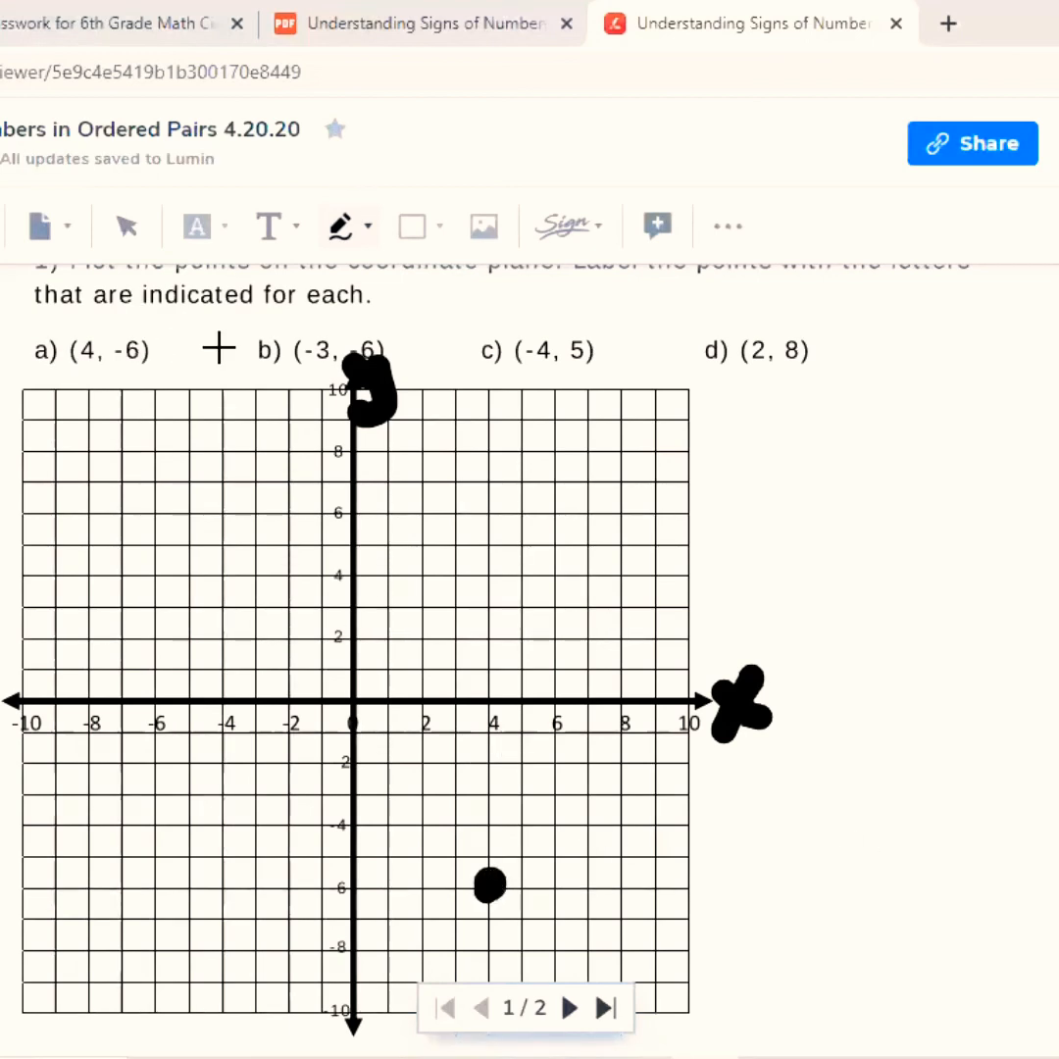
click(265, 224)
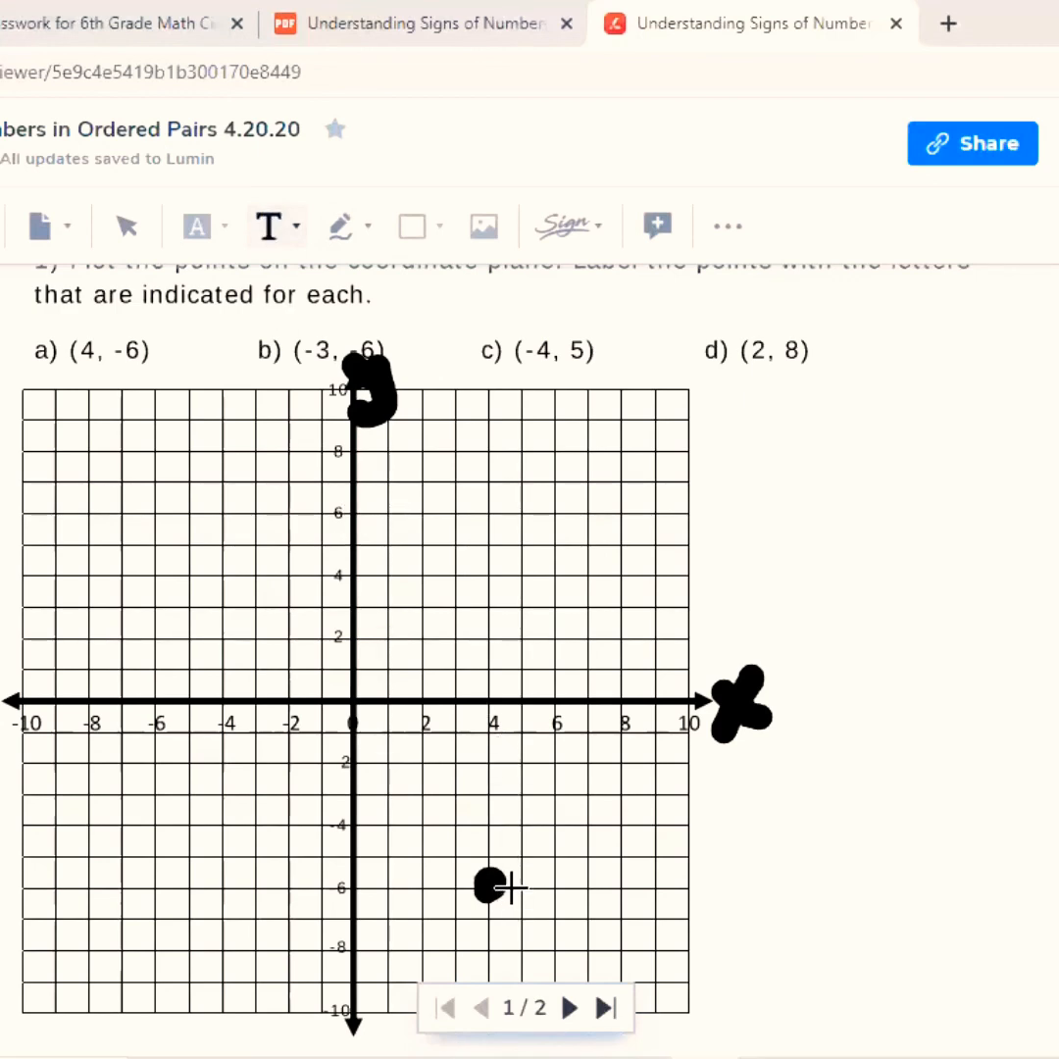
click(510, 889)
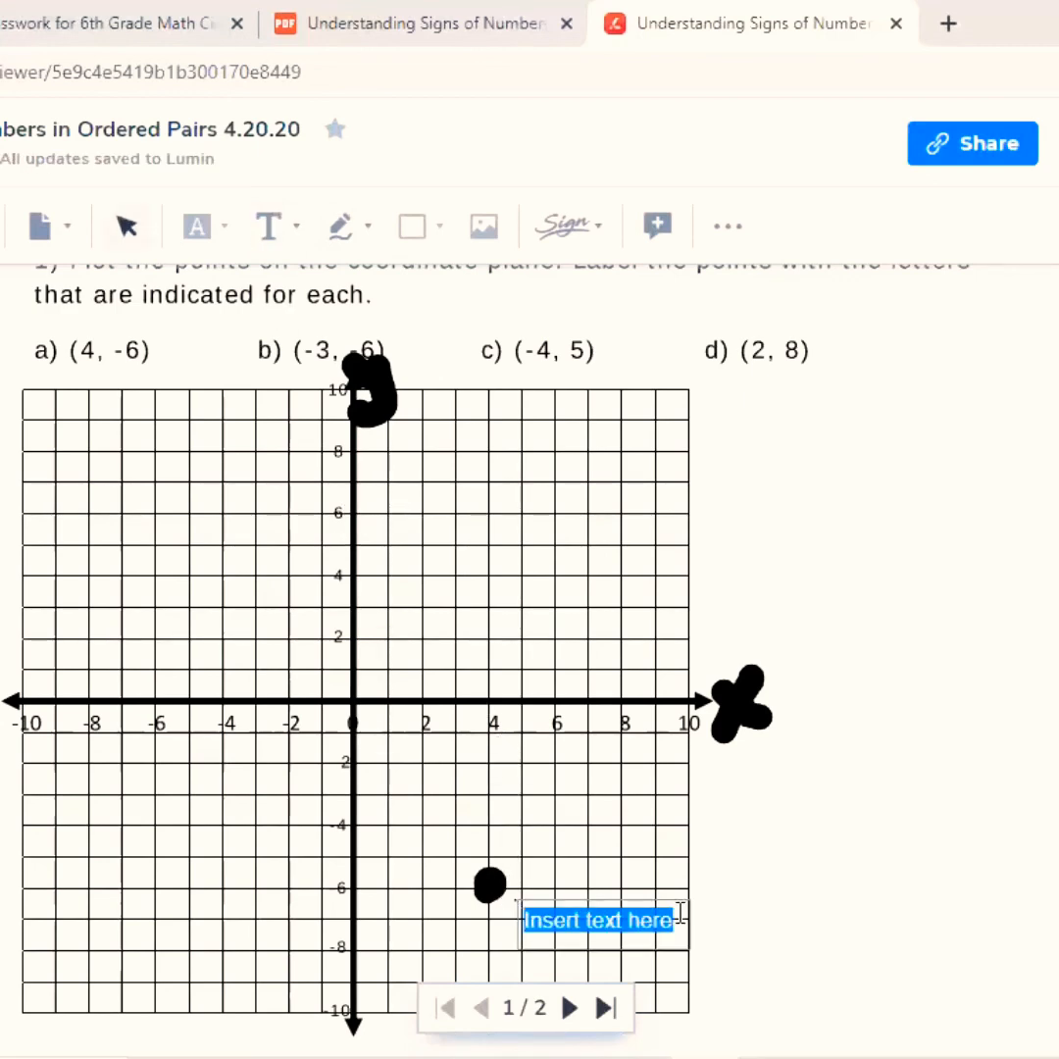
text(A)
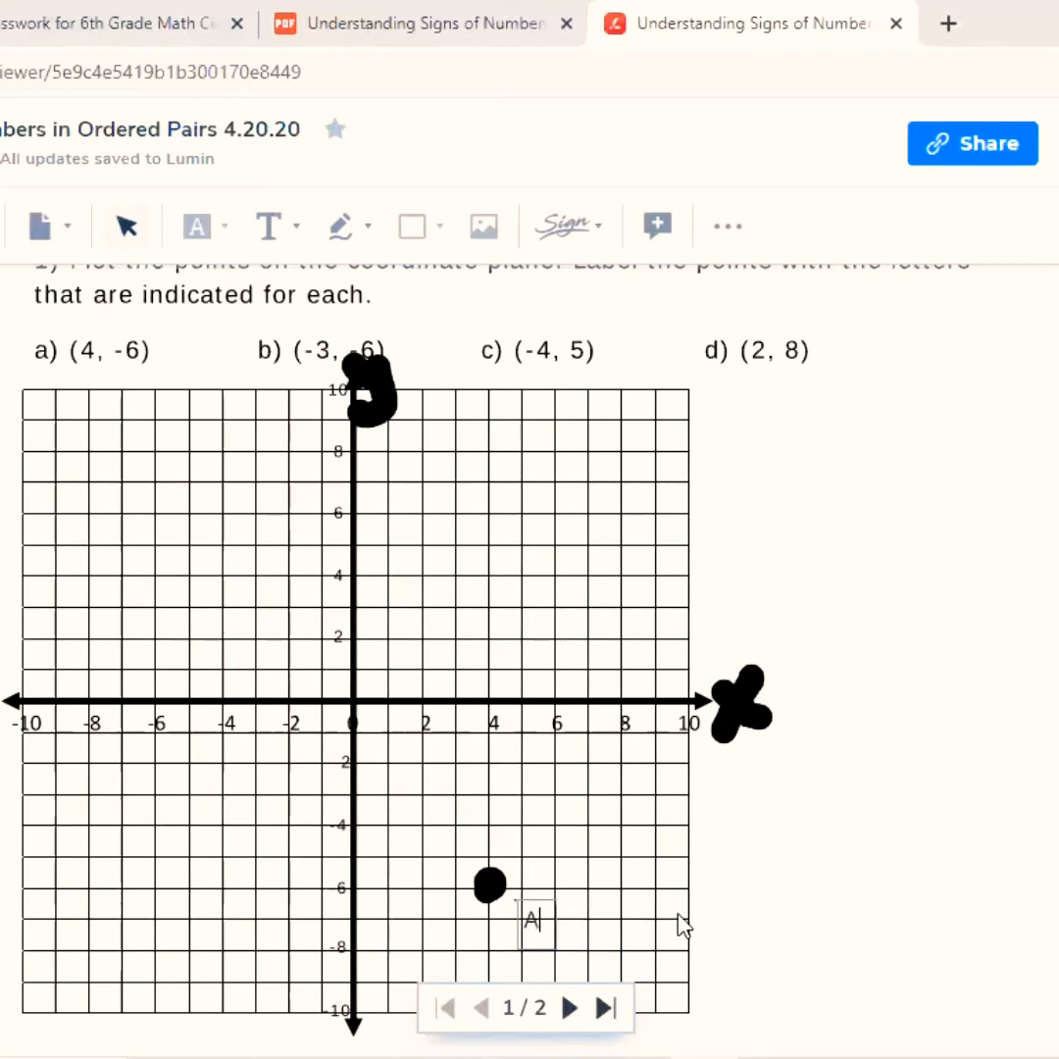
click(847, 895)
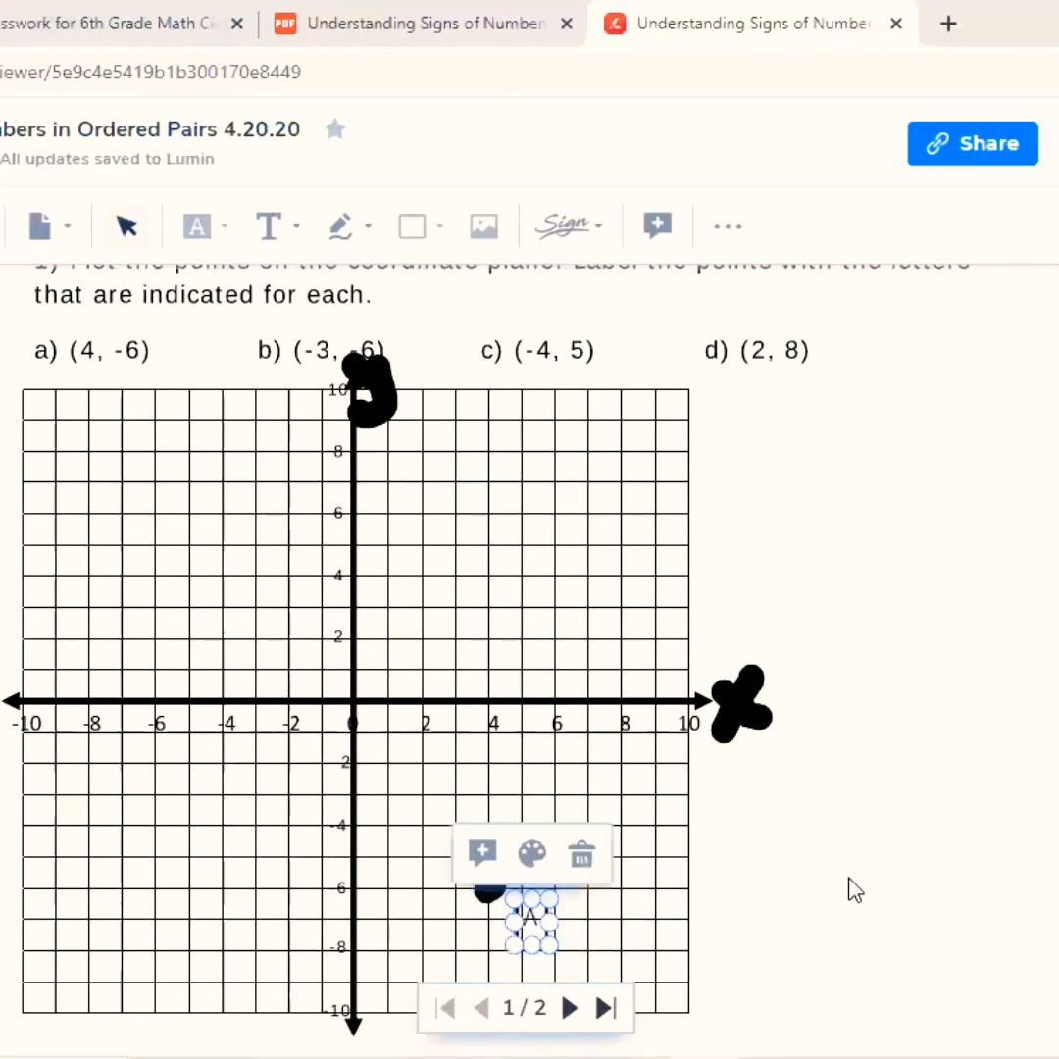
click(849, 878)
Shrink the A label's text box to fit the letter just below the plotted point
click(529, 914)
drag(527, 901, 531, 942)
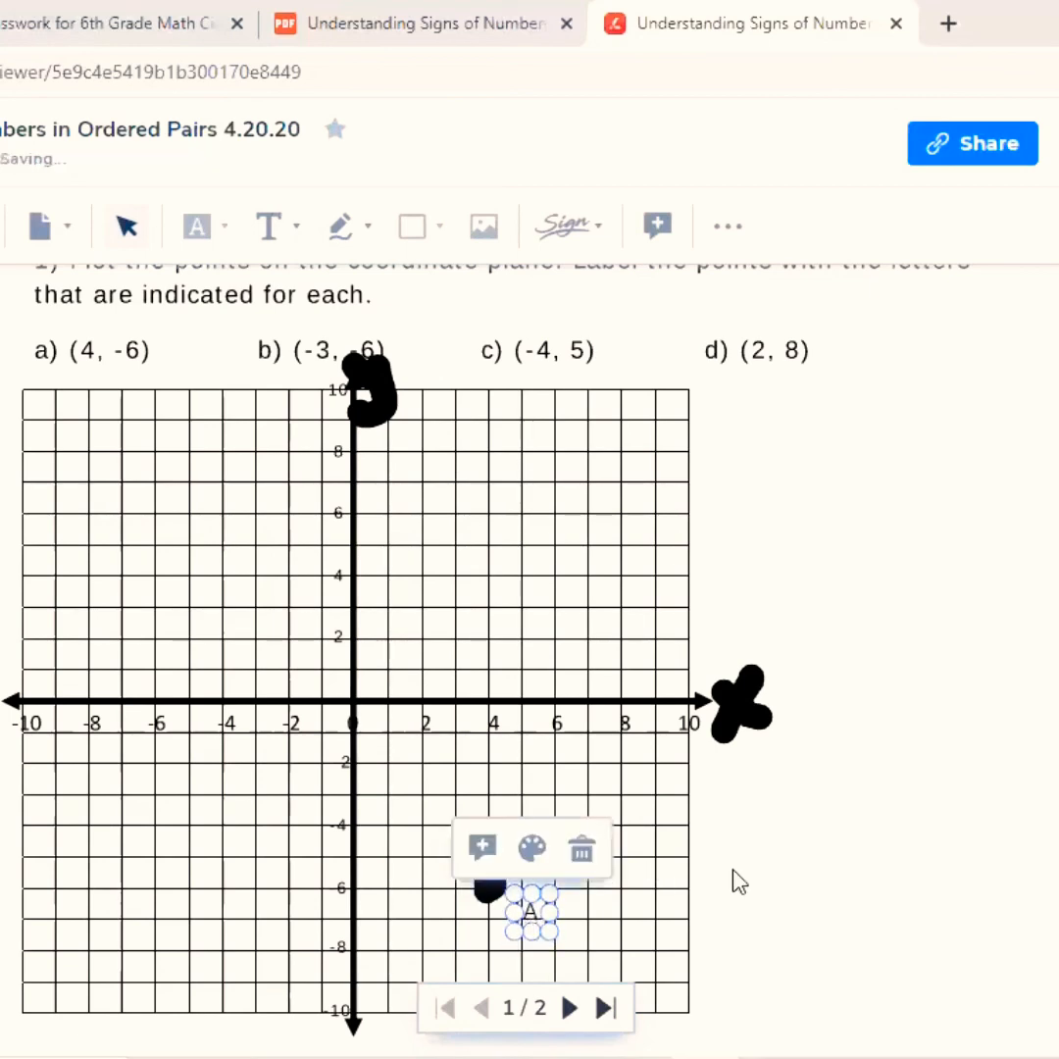
click(797, 876)
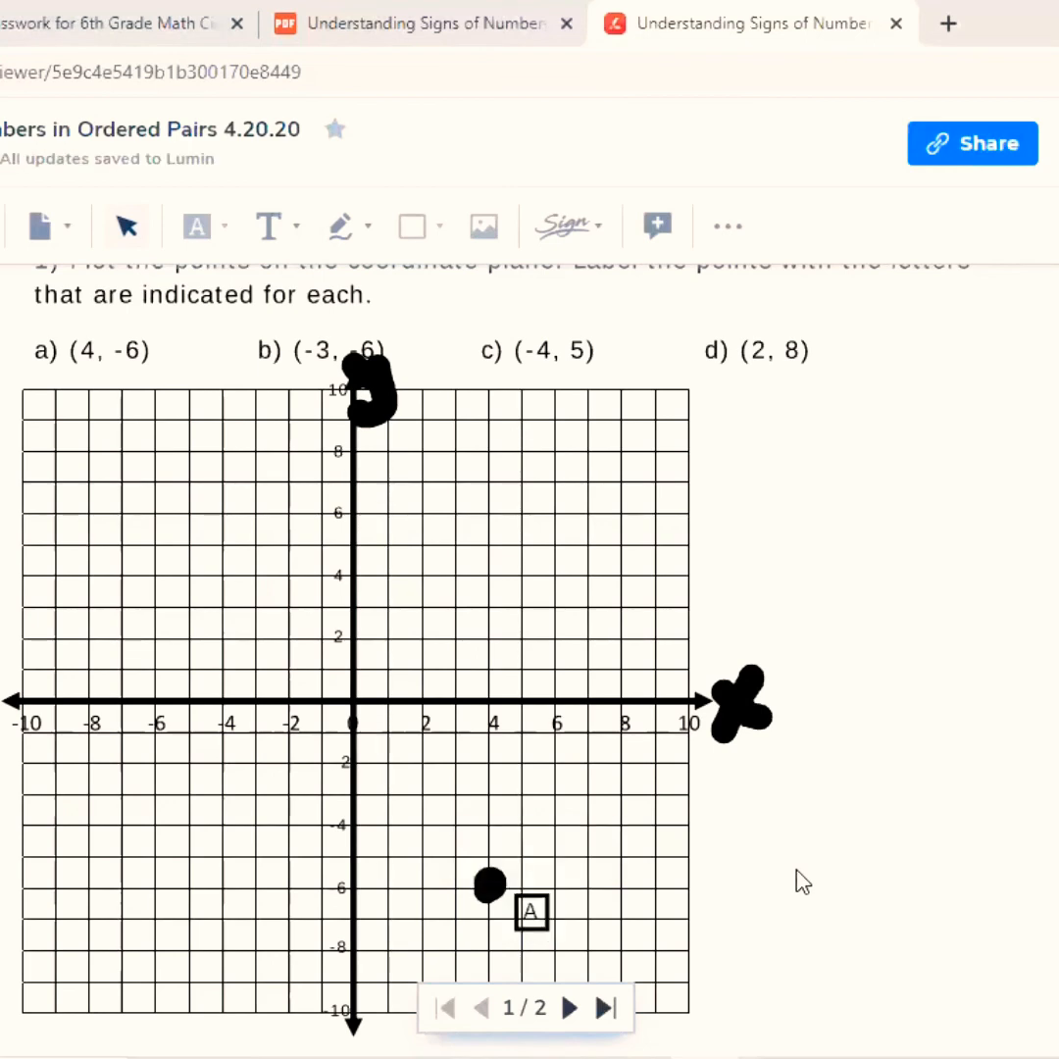
Delete all the handwritten x and y strokes at the ends of the axes
click(748, 713)
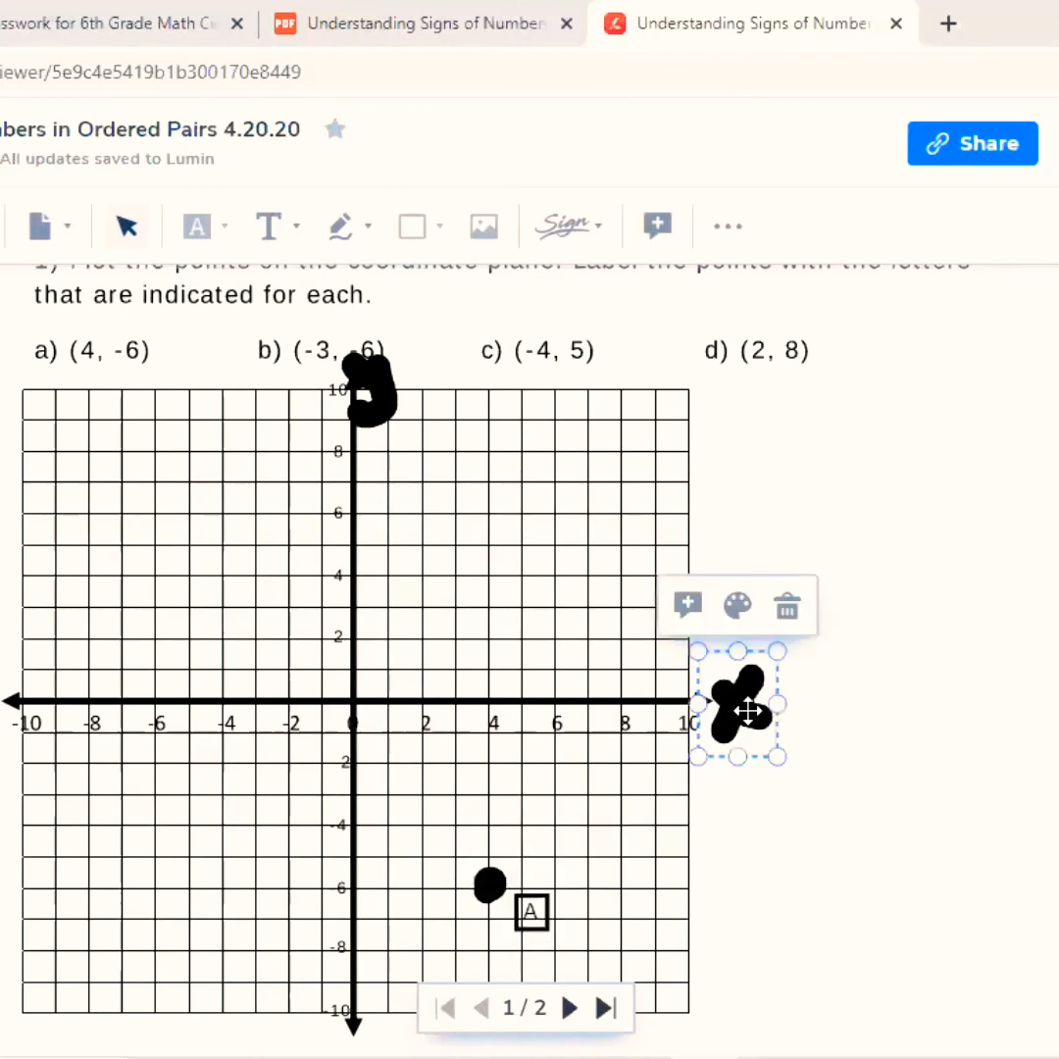
click(788, 614)
click(381, 397)
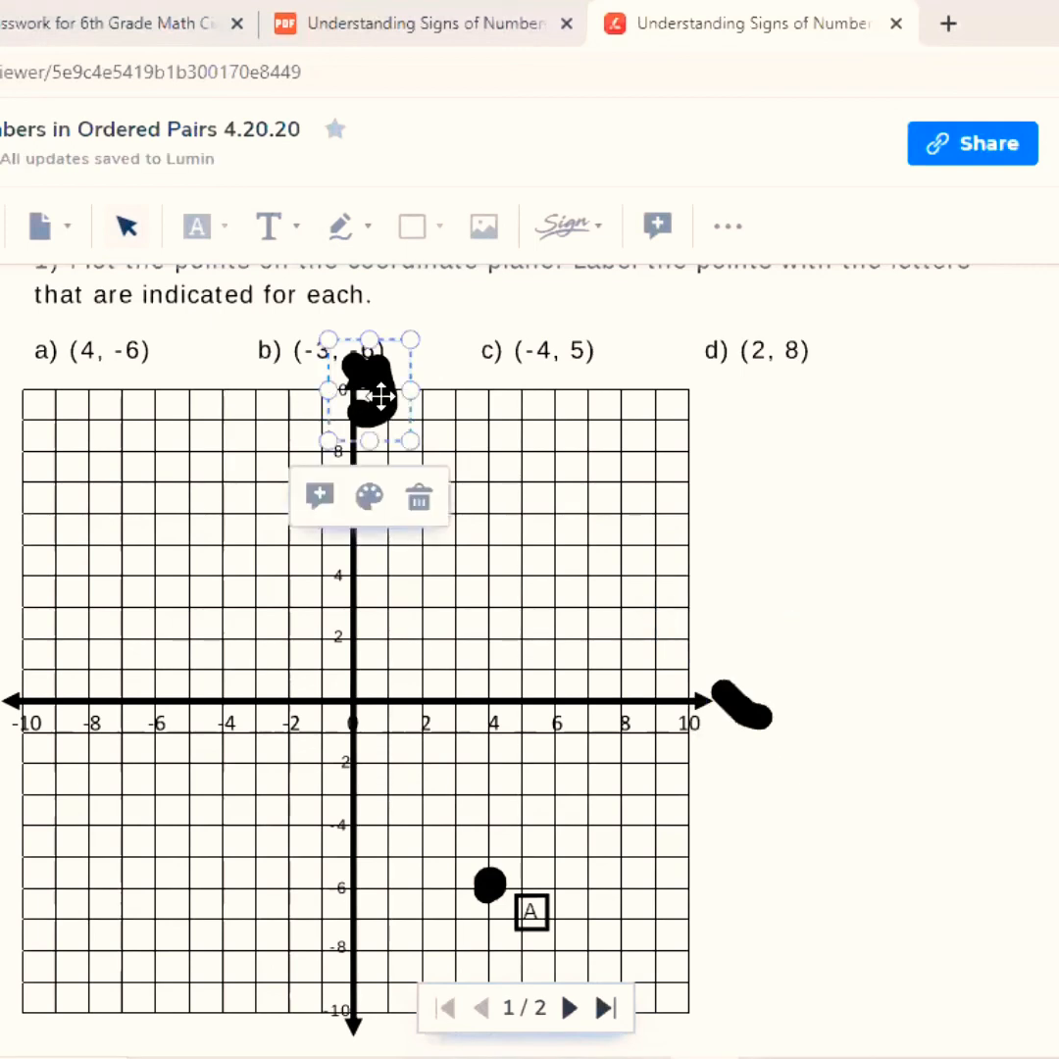
click(422, 502)
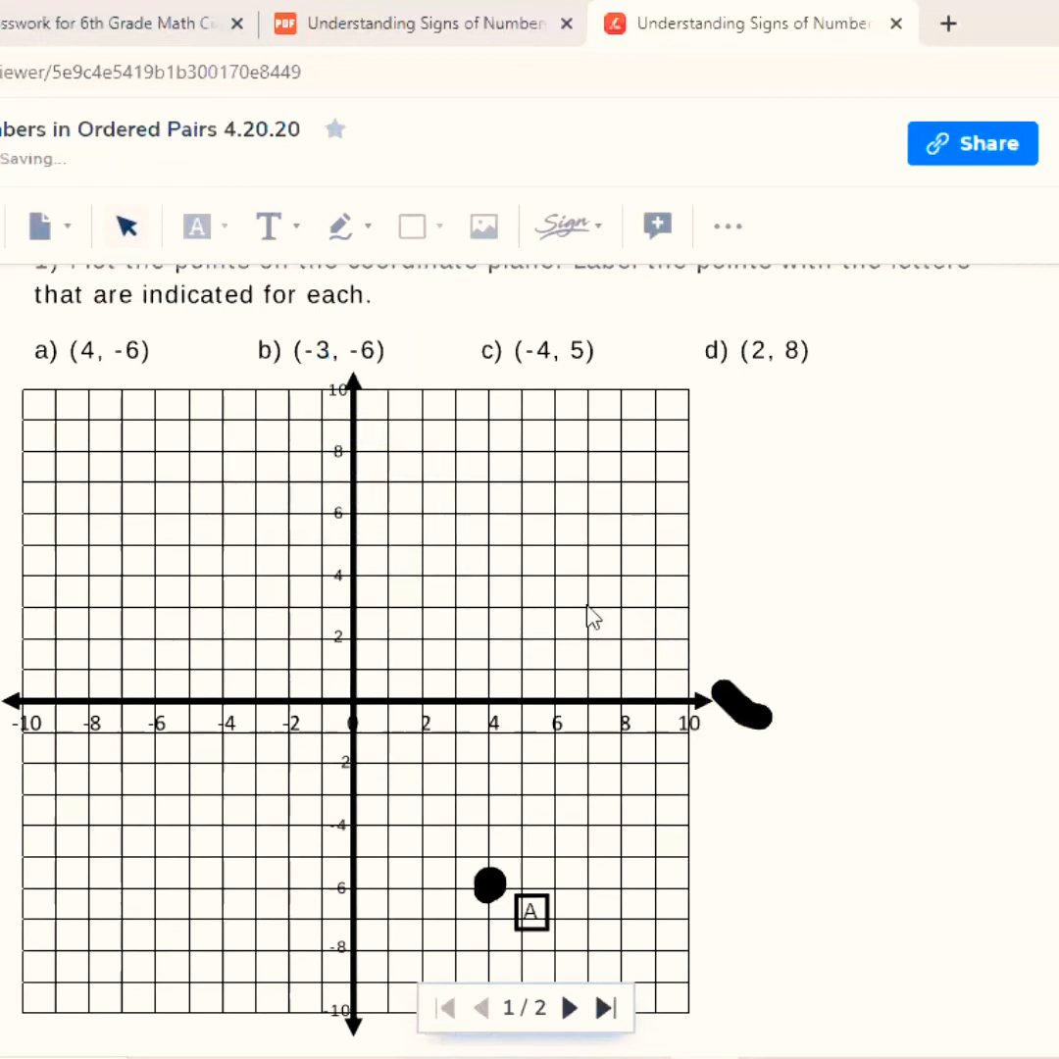
click(757, 704)
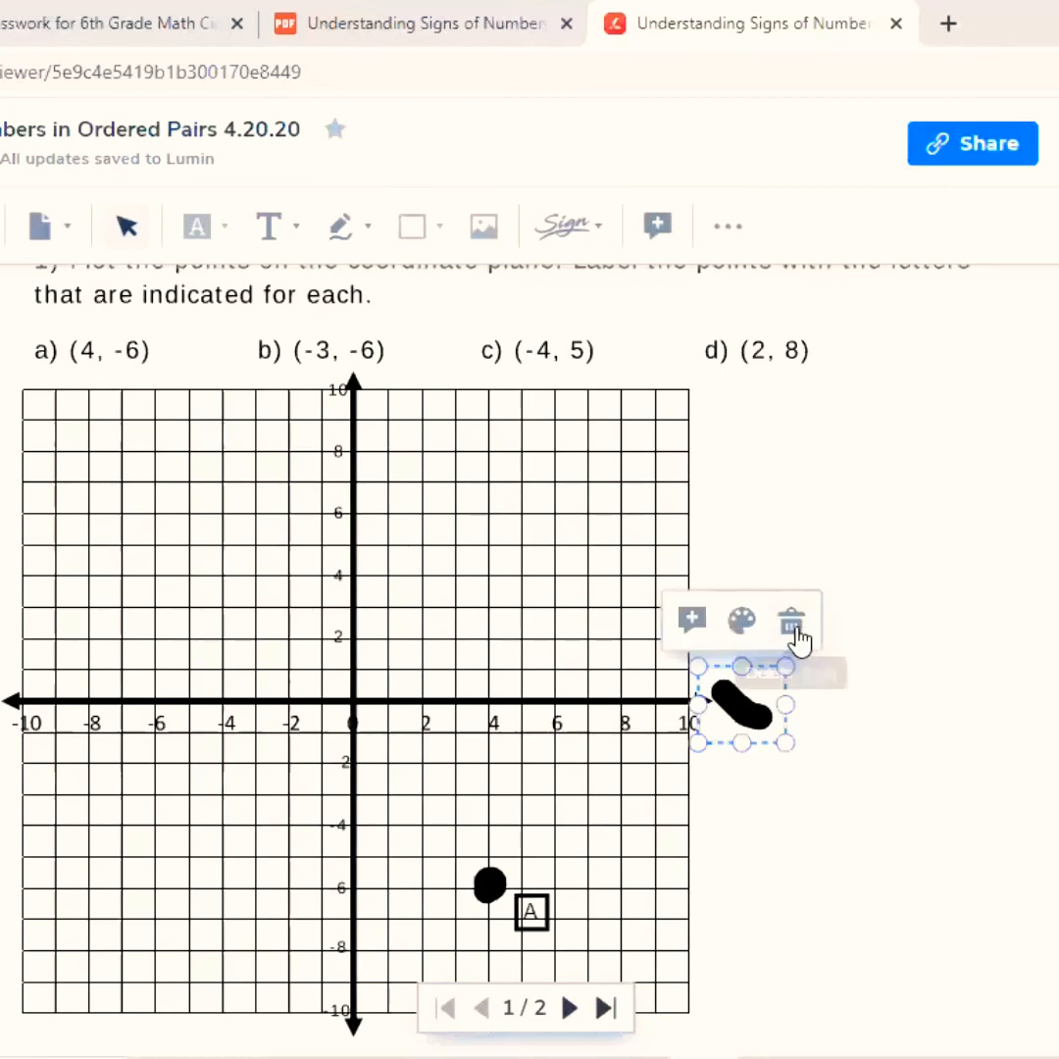
click(794, 624)
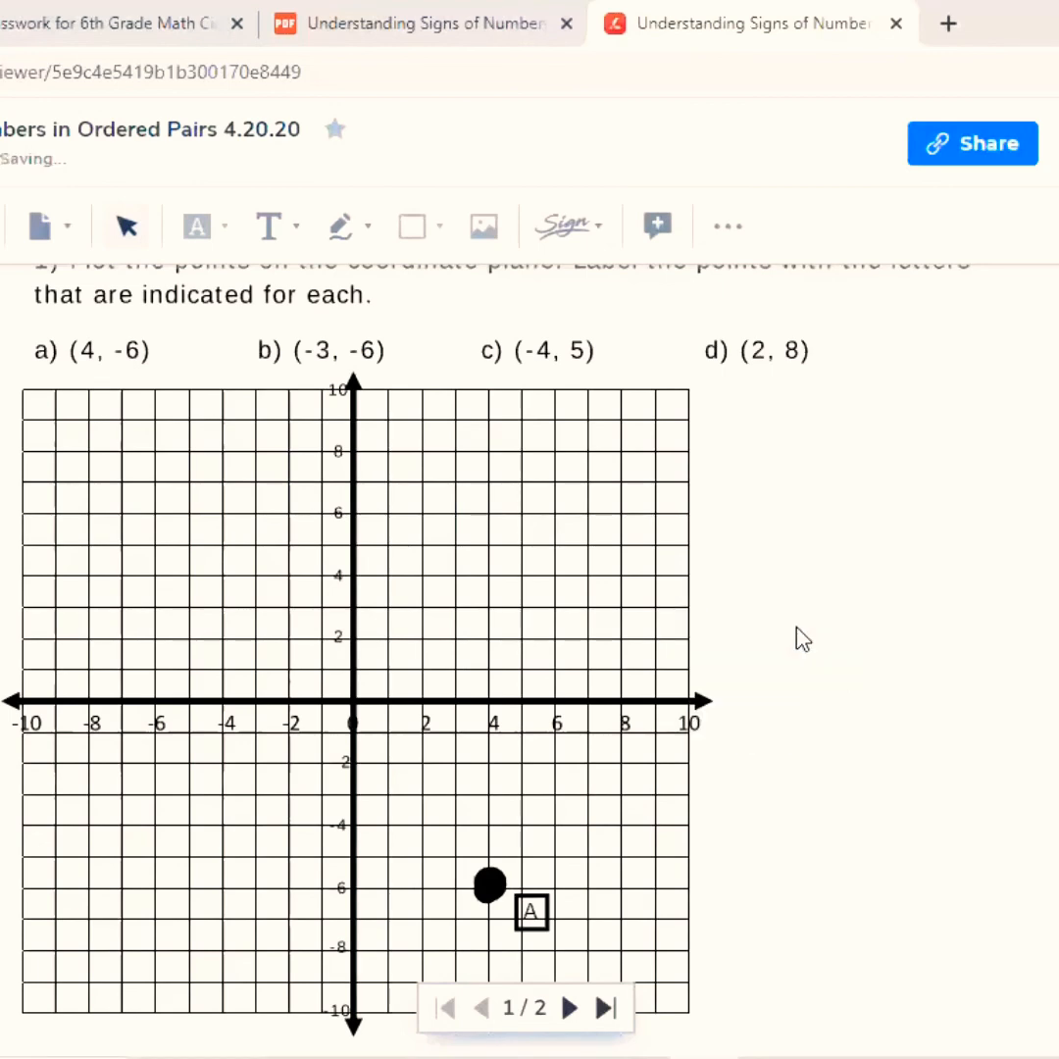
Add a free text label X at the right end of the x-axis, with its box fitted tightly beside the arrow
click(284, 243)
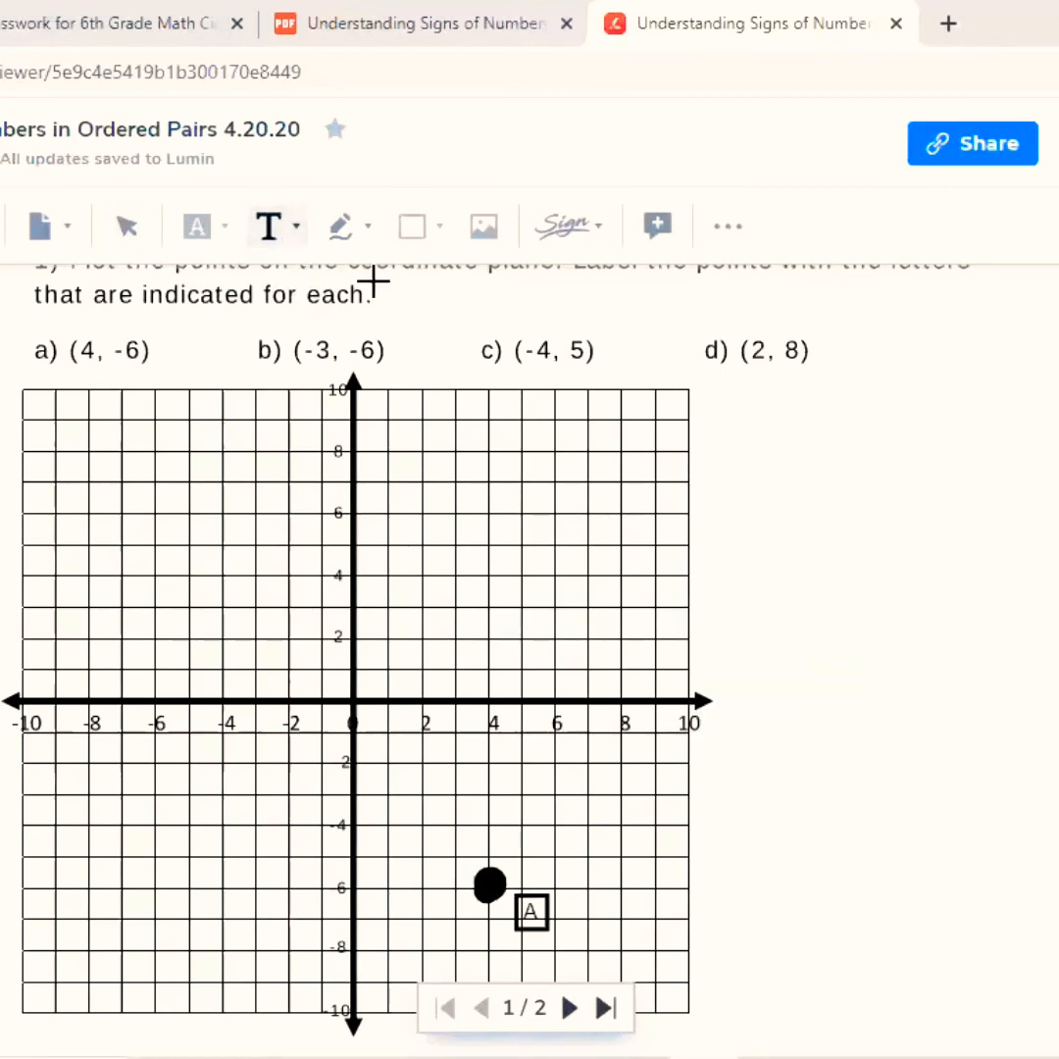
click(728, 695)
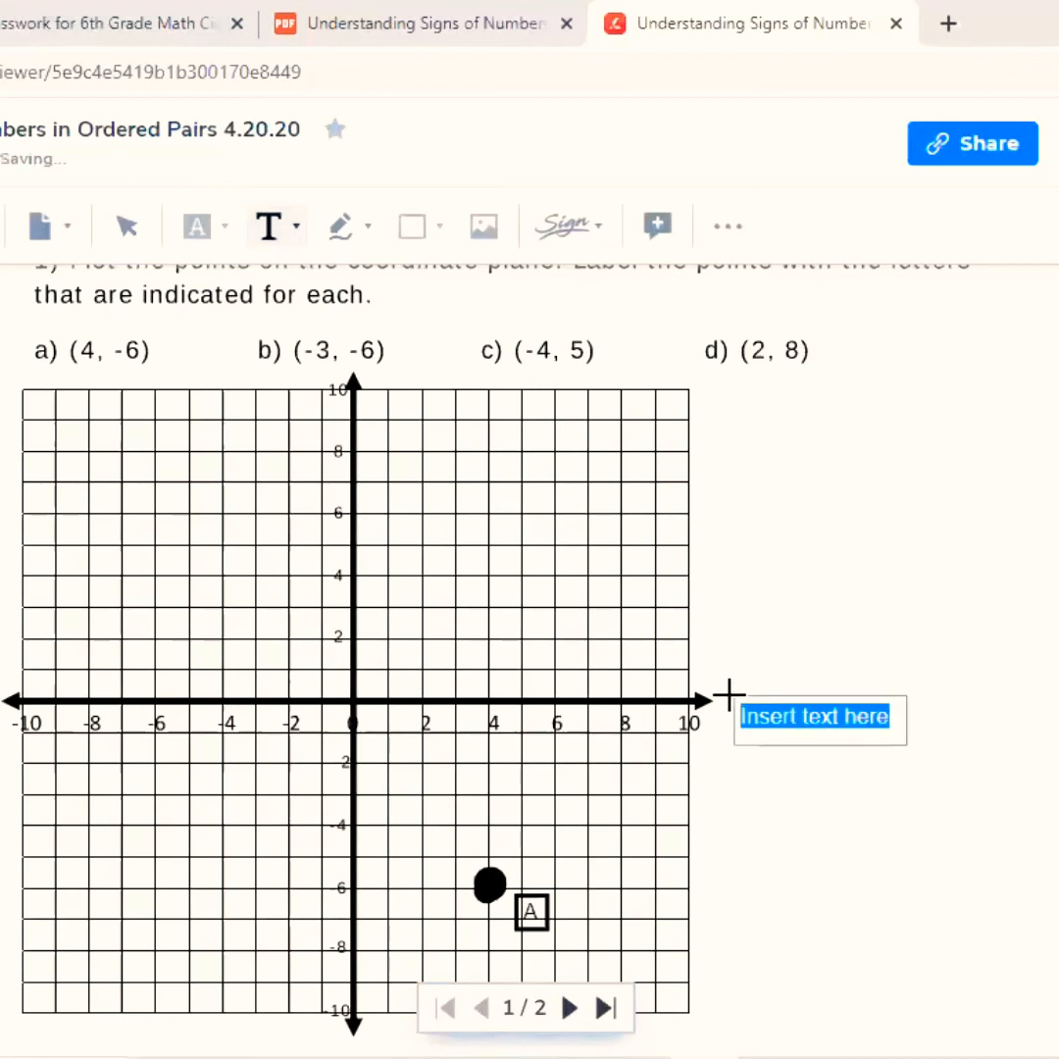
text(x)
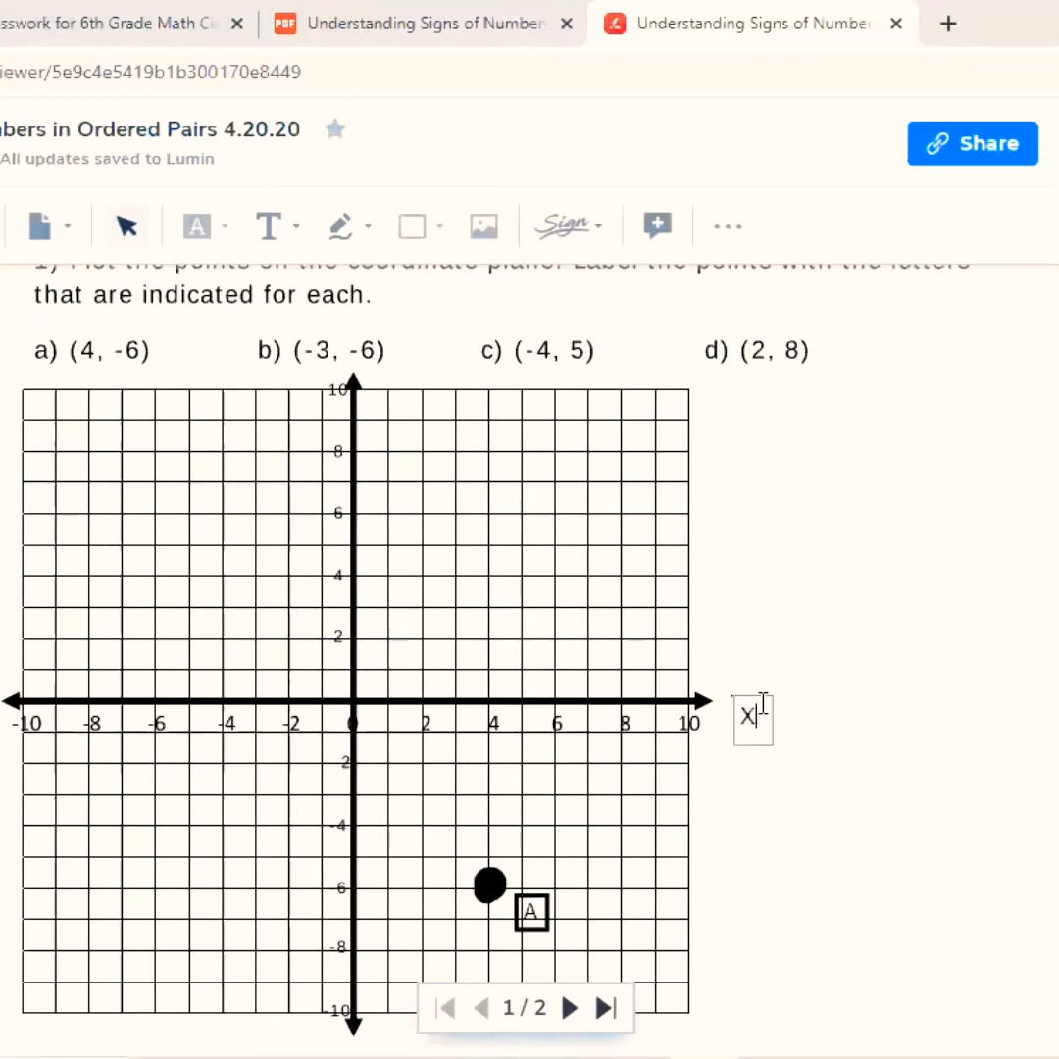
click(831, 718)
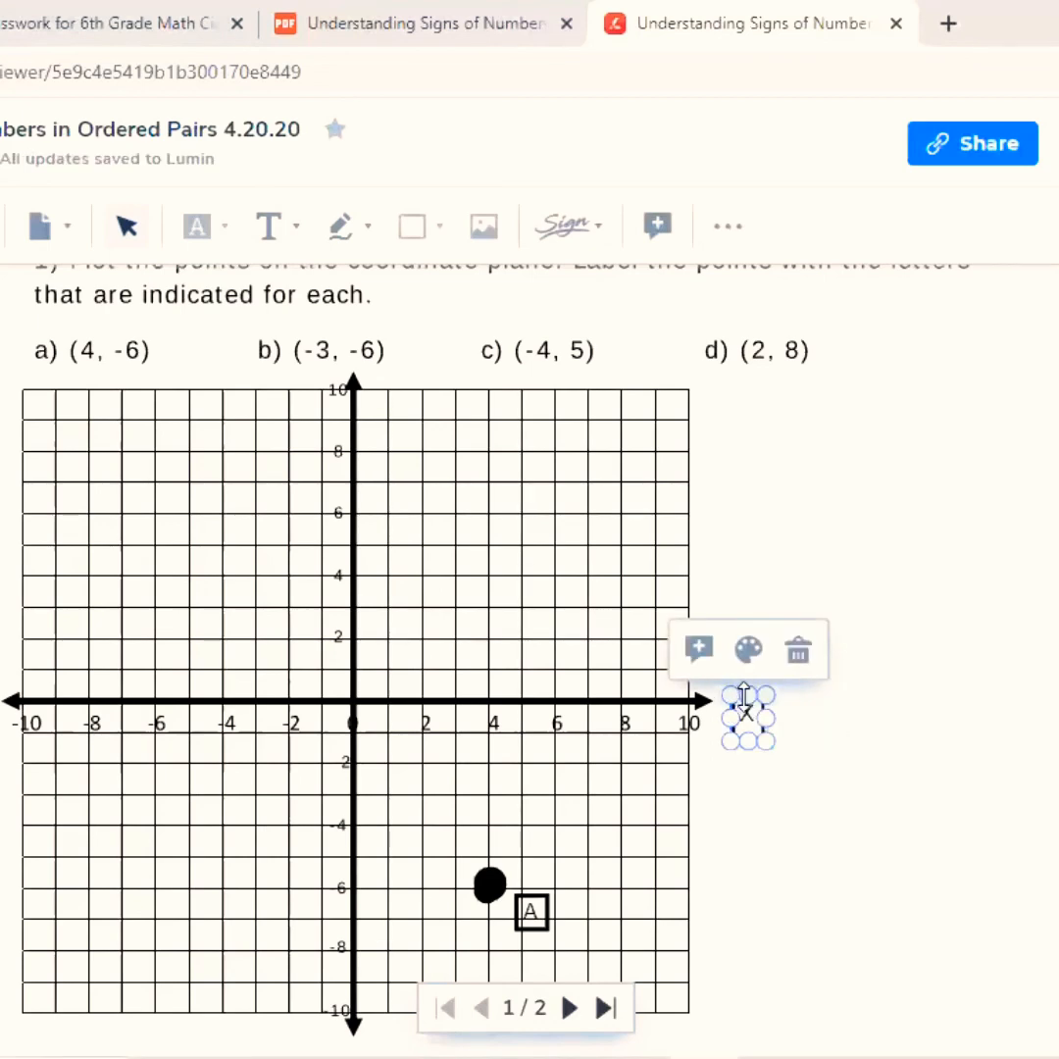
mouse_move(744, 696)
mouse_down()
mouse_move(742, 684)
mouse_move(751, 731)
mouse_move(740, 696)
mouse_move(726, 698)
mouse_up()
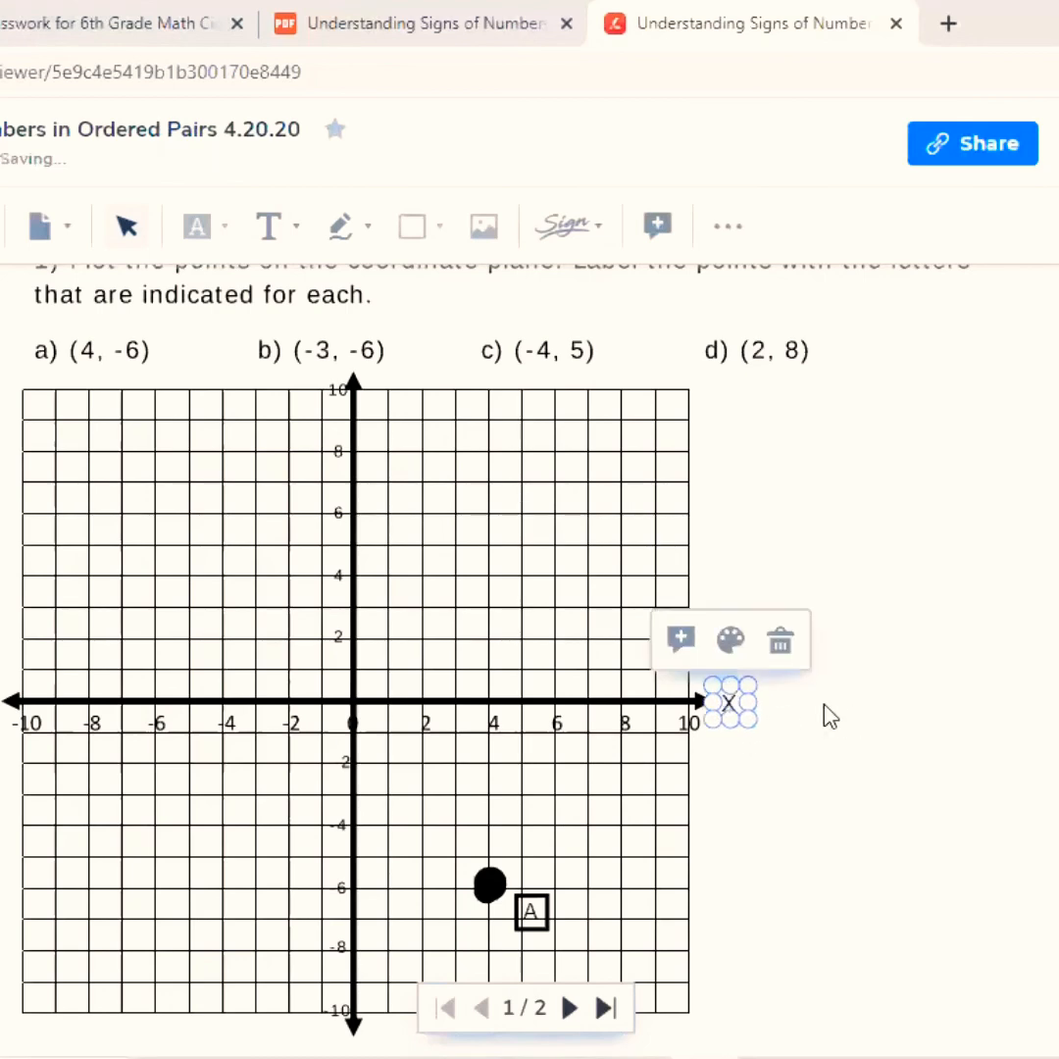
click(828, 717)
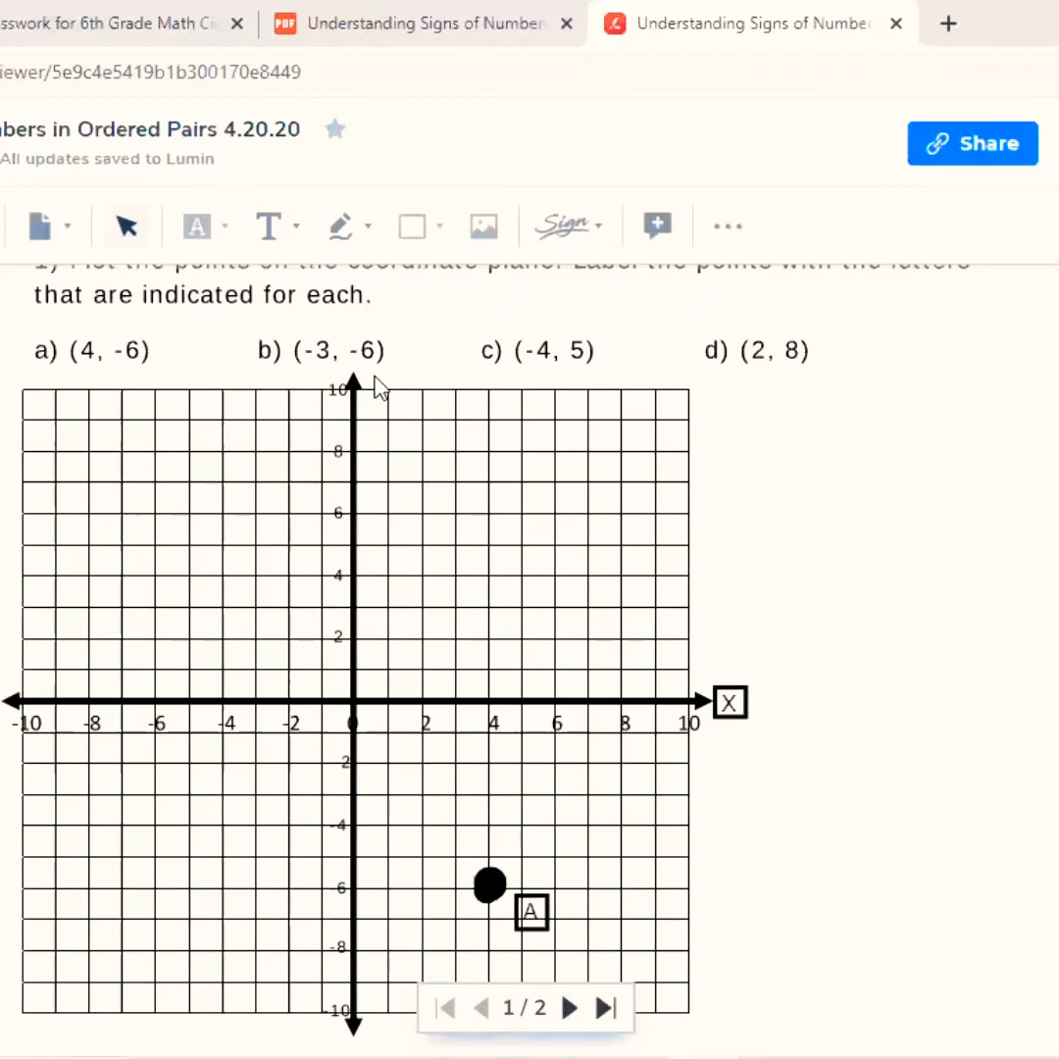
Add a free text label Y at the top of the y-axis, with its box fitted tightly beside the arrow
click(271, 228)
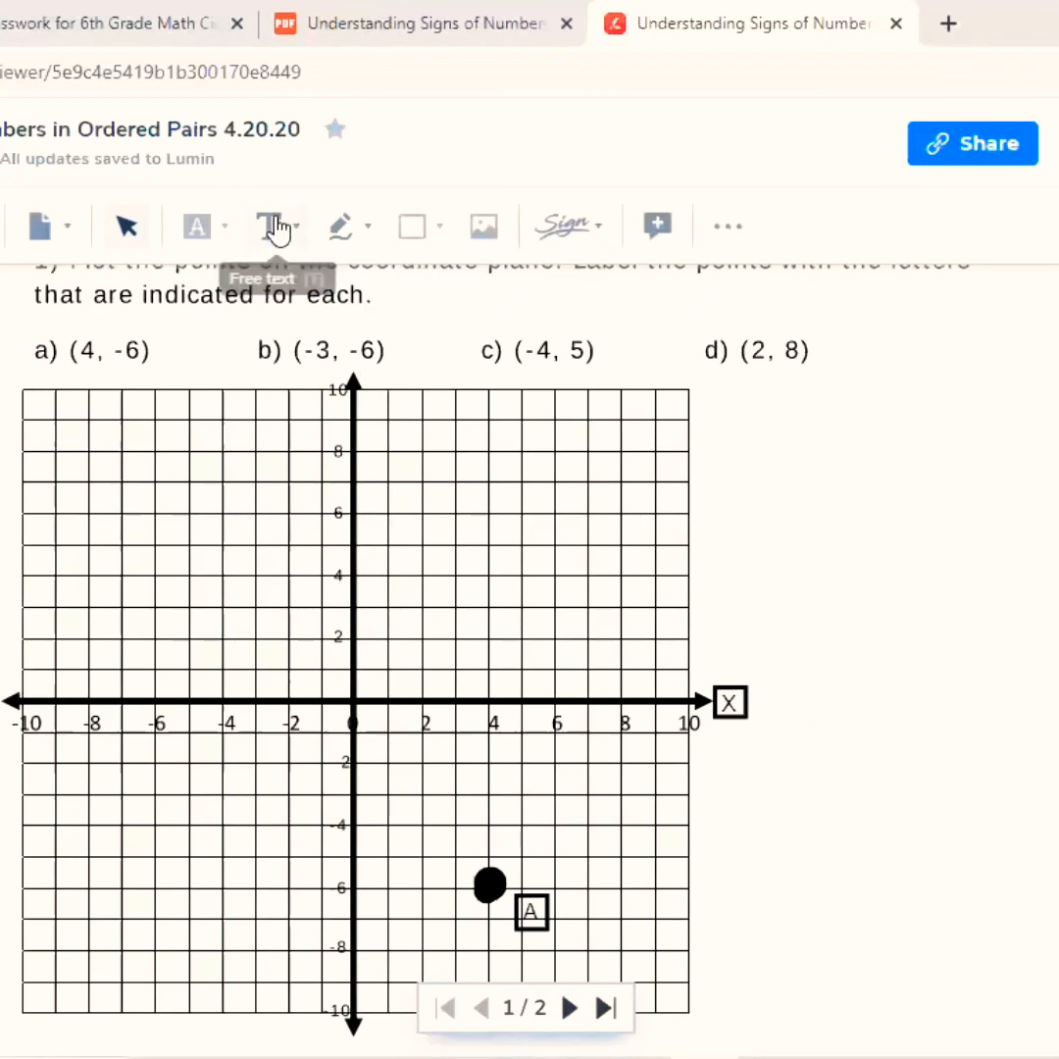
click(374, 379)
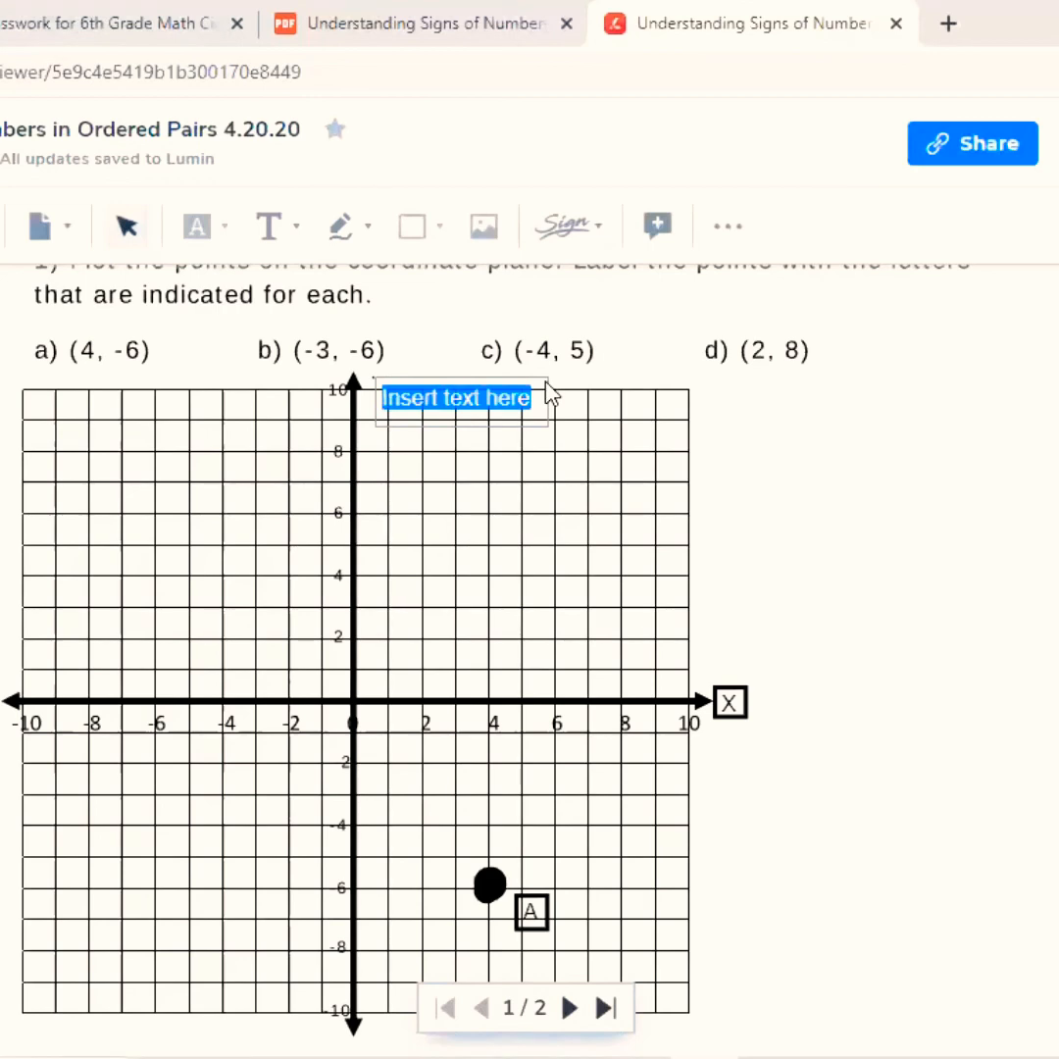
text(Y)
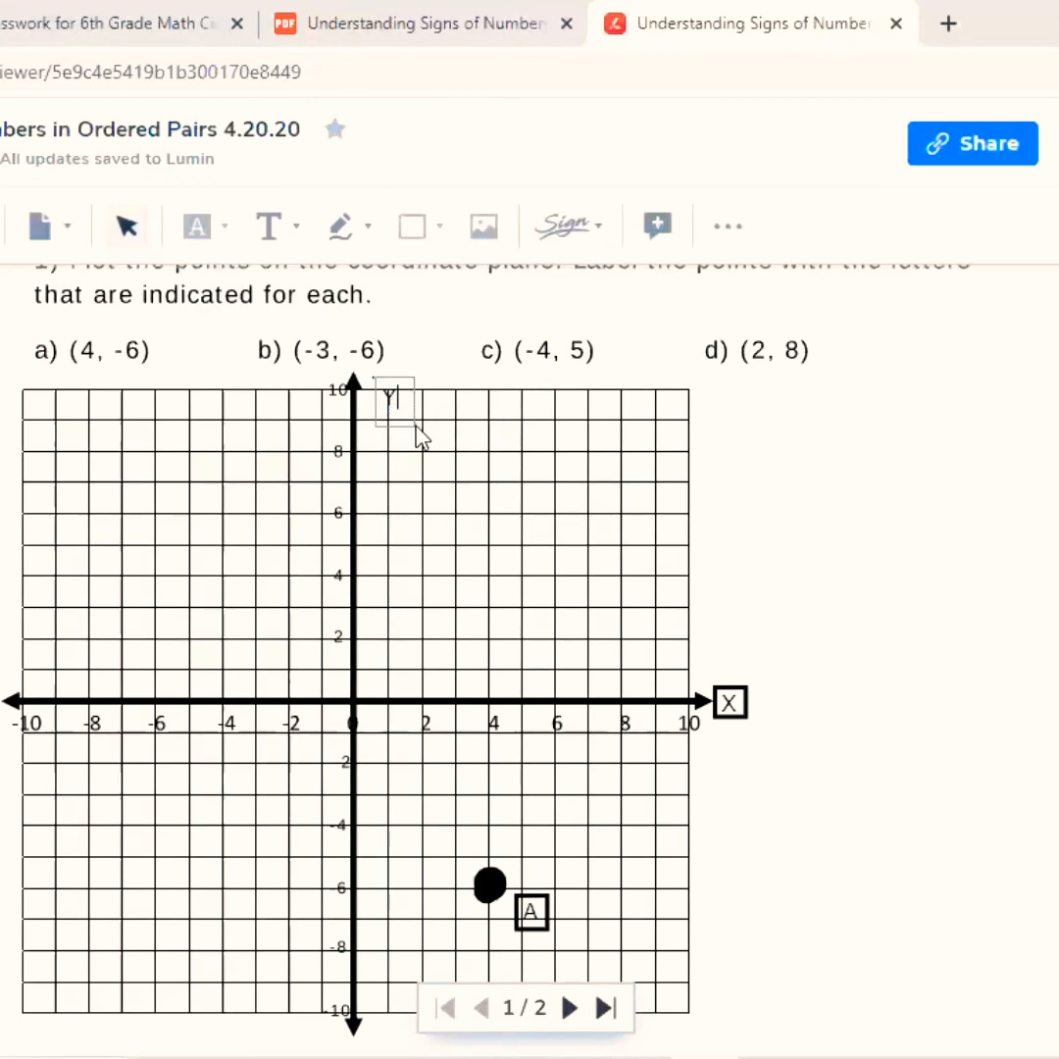
double_click(394, 410)
click(407, 424)
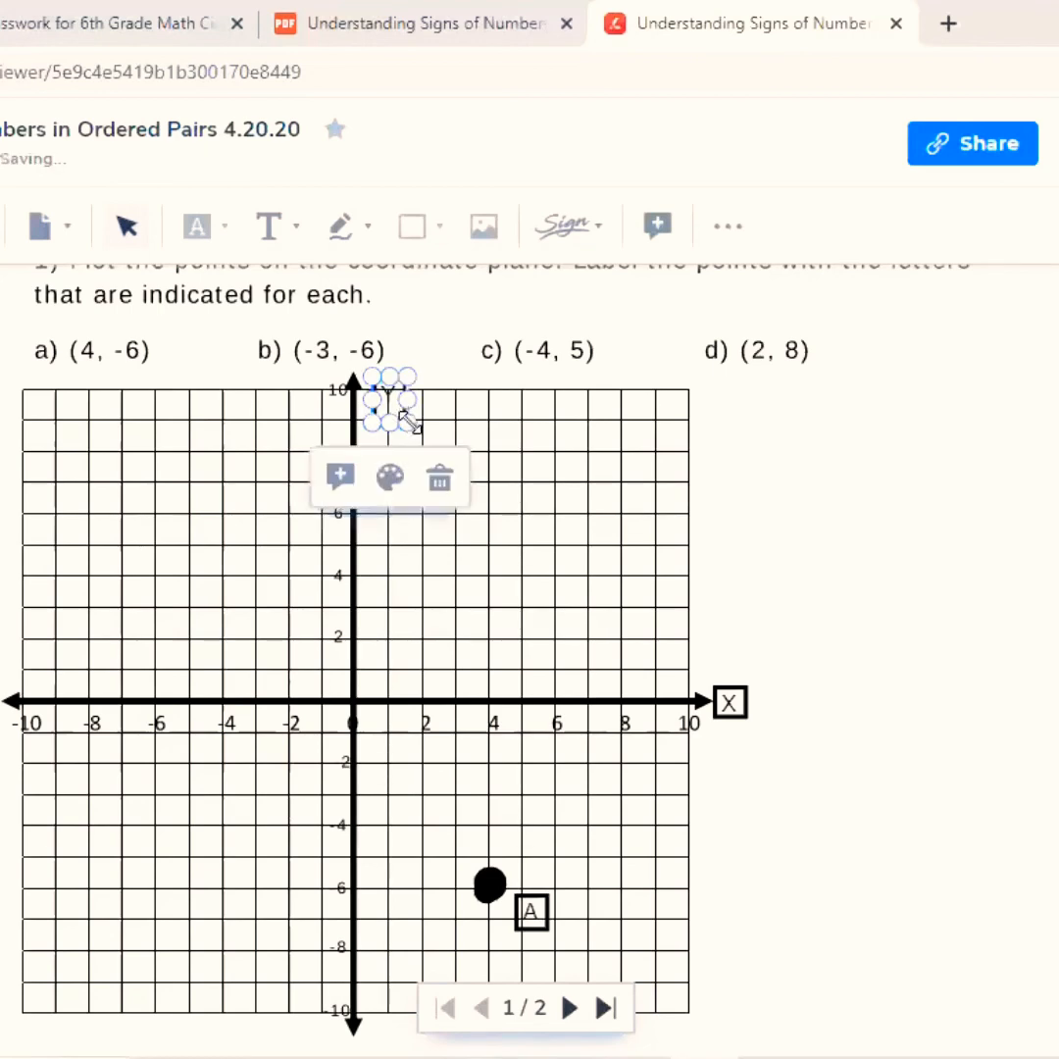
drag(407, 423, 367, 381)
click(569, 378)
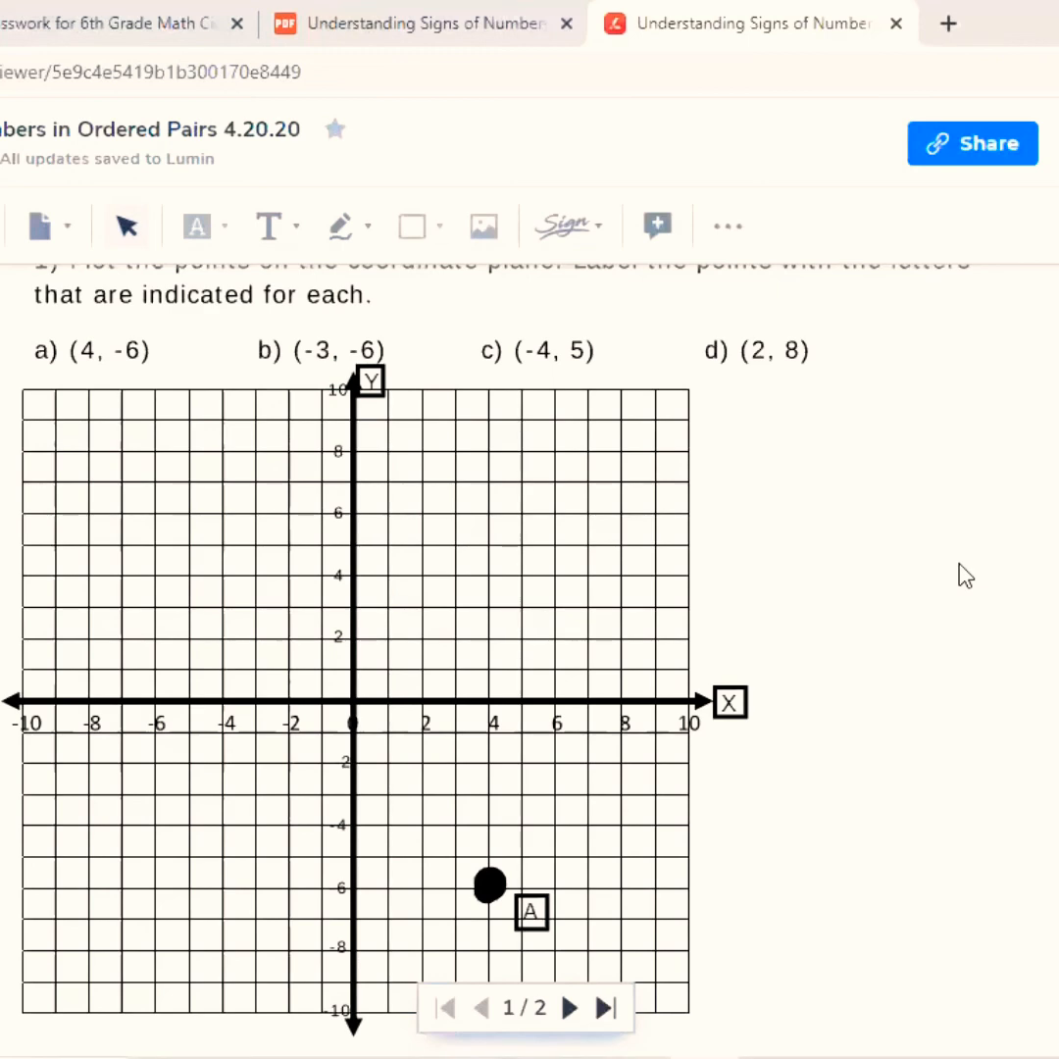
scroll(959, 616, down, 1)
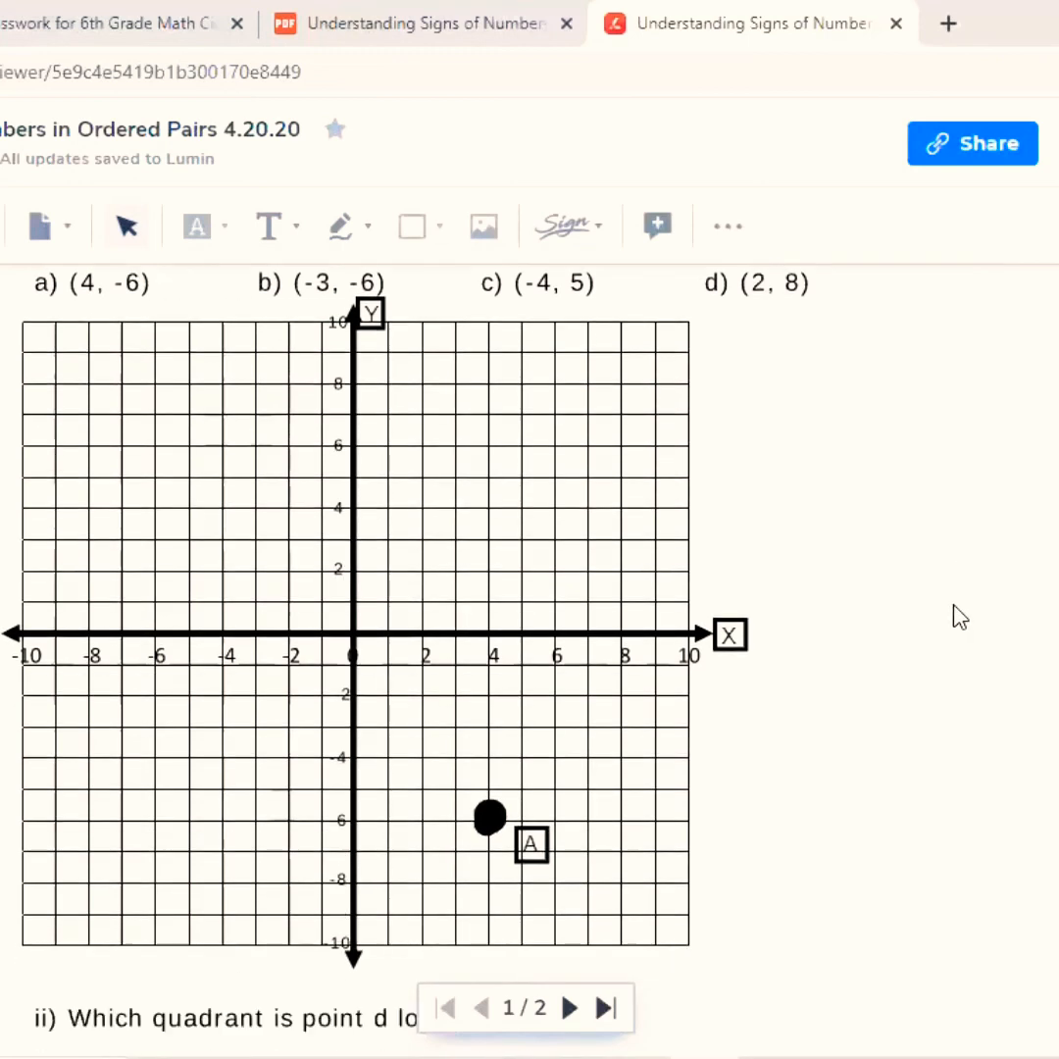
scroll(959, 616, up, 2)
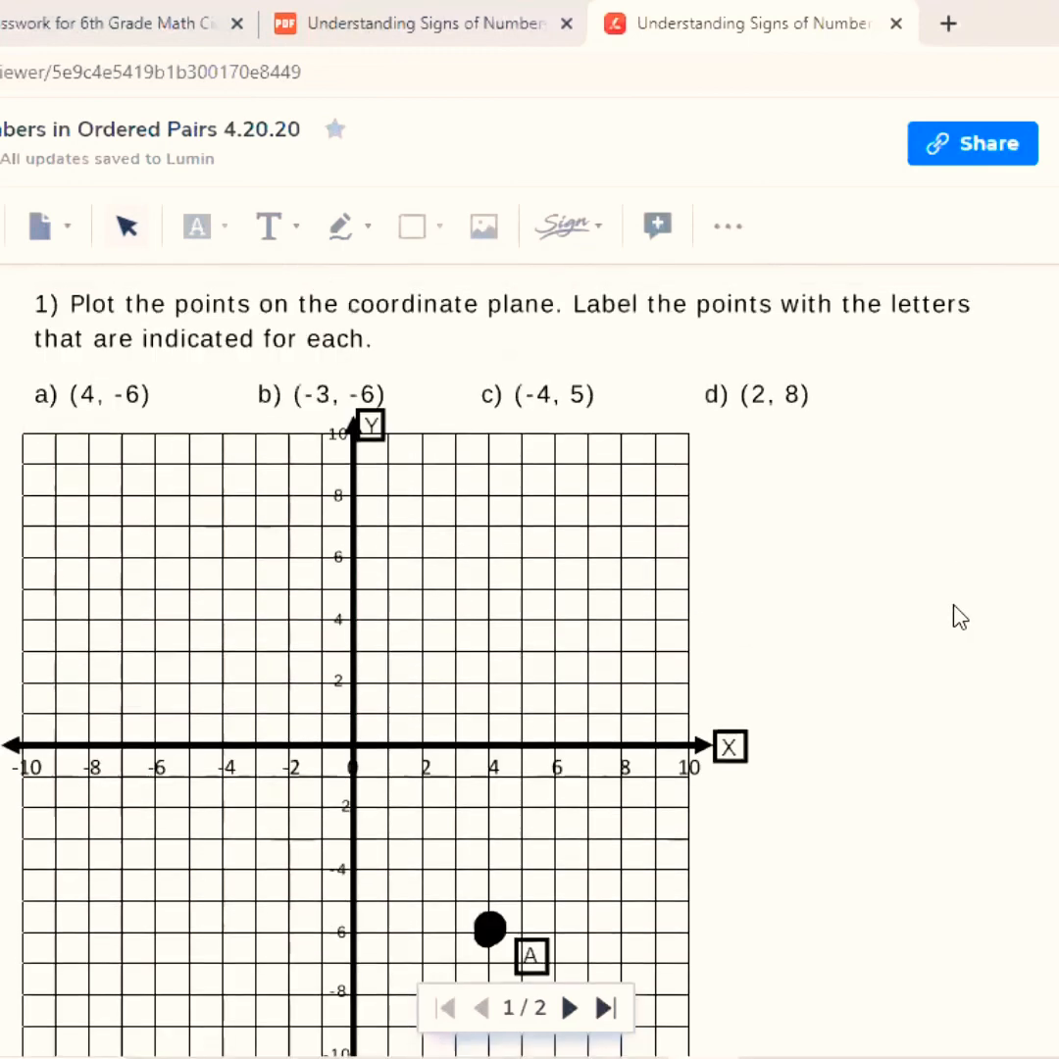
click(199, 249)
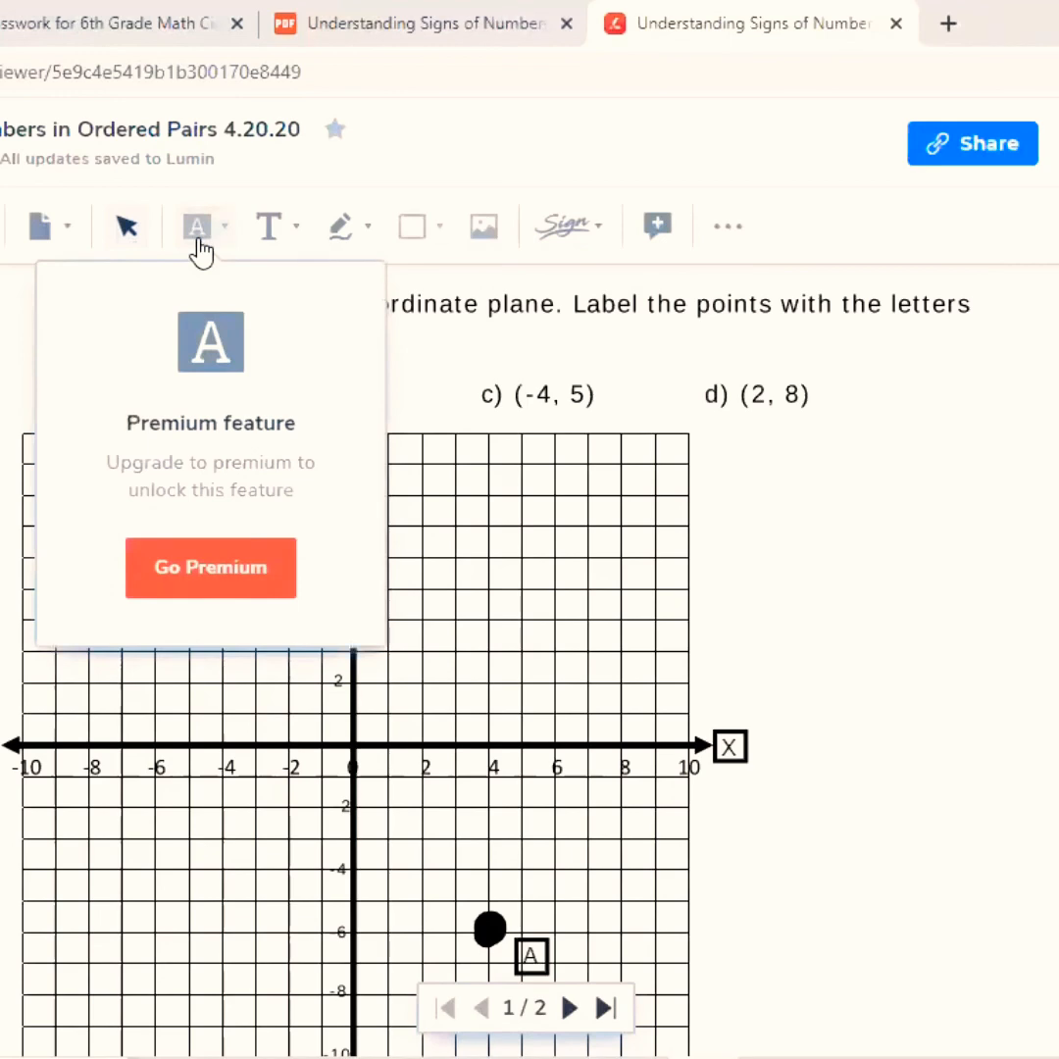
click(217, 249)
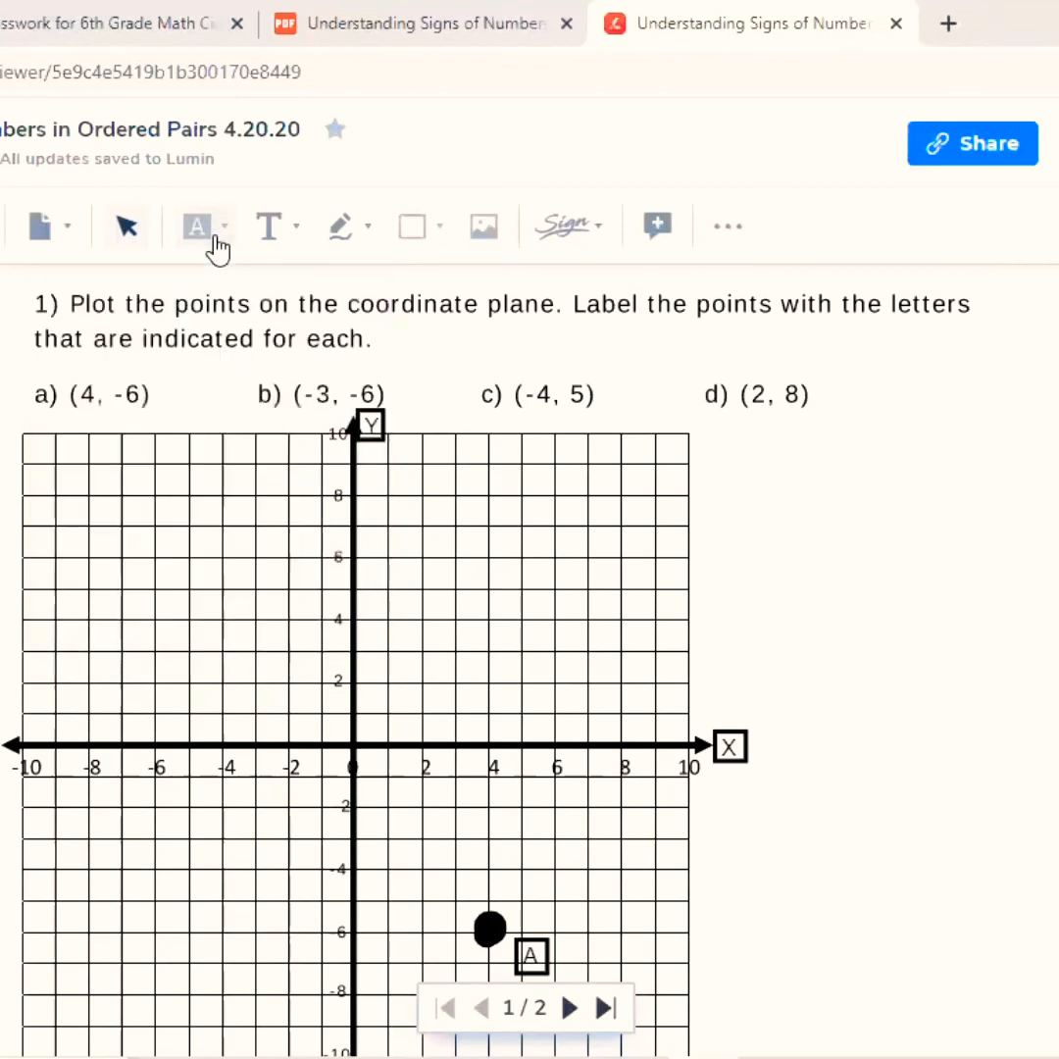
Set the Free text tool's border thickness to its minimum
click(293, 238)
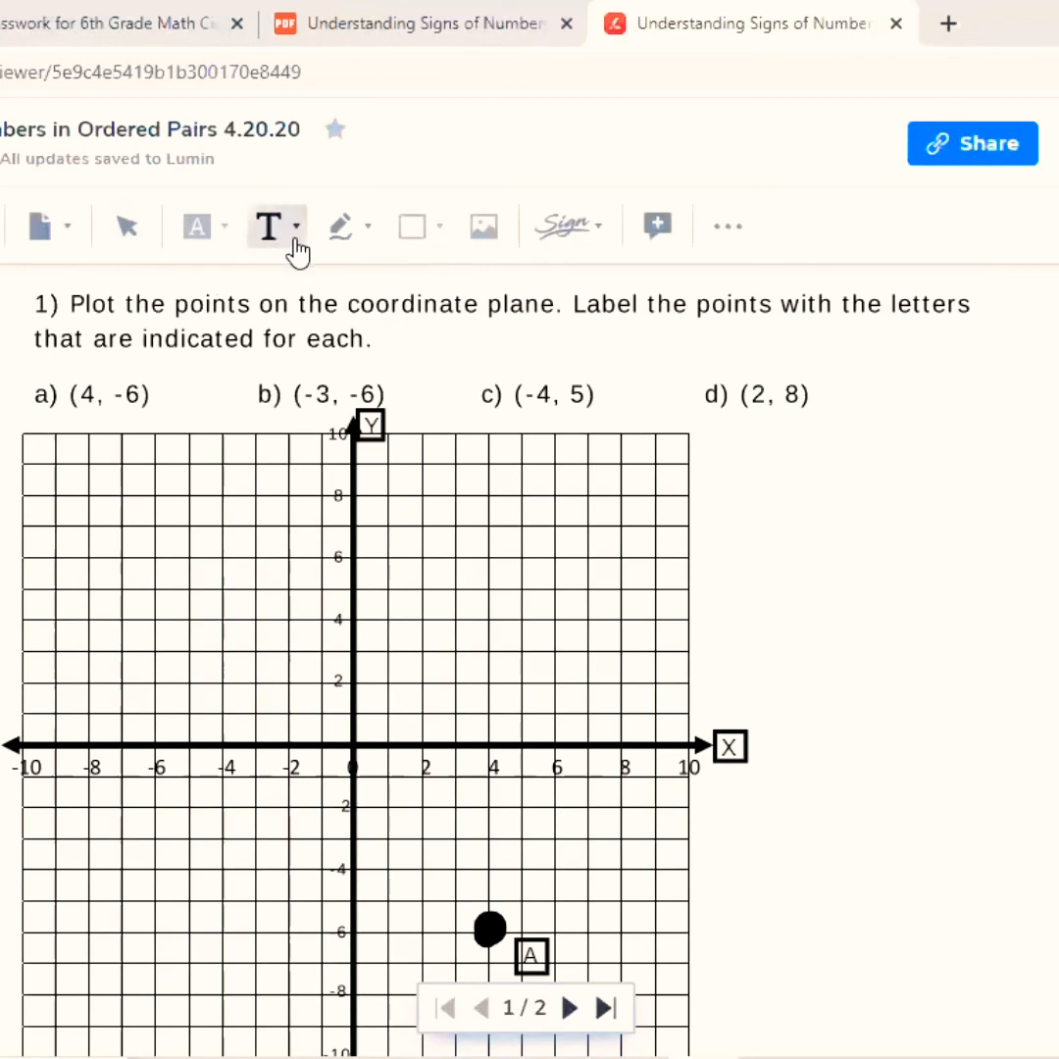
click(296, 245)
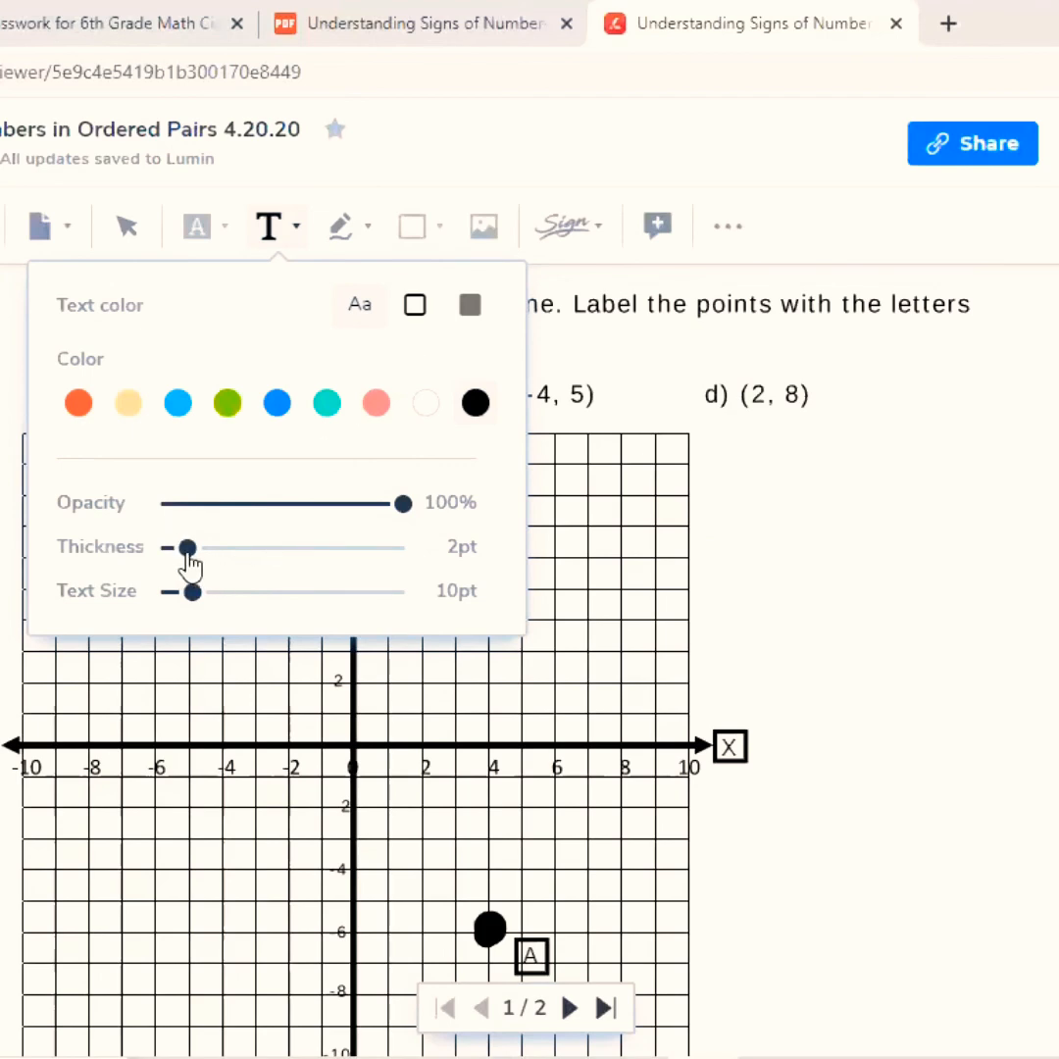
drag(187, 555, 162, 557)
Place a free text box at the grid's right edge above the x-axis and replace its placeholder with mm
click(688, 625)
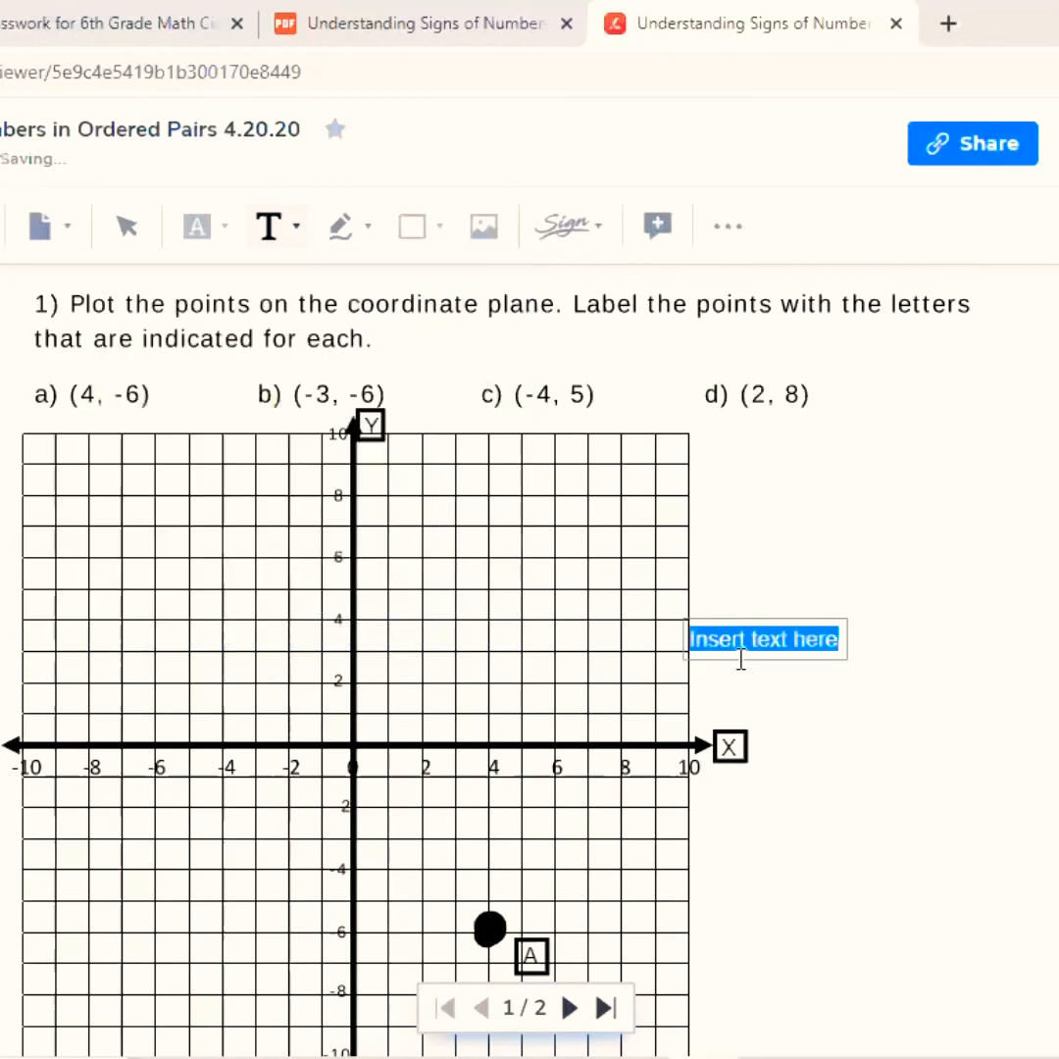
click(852, 690)
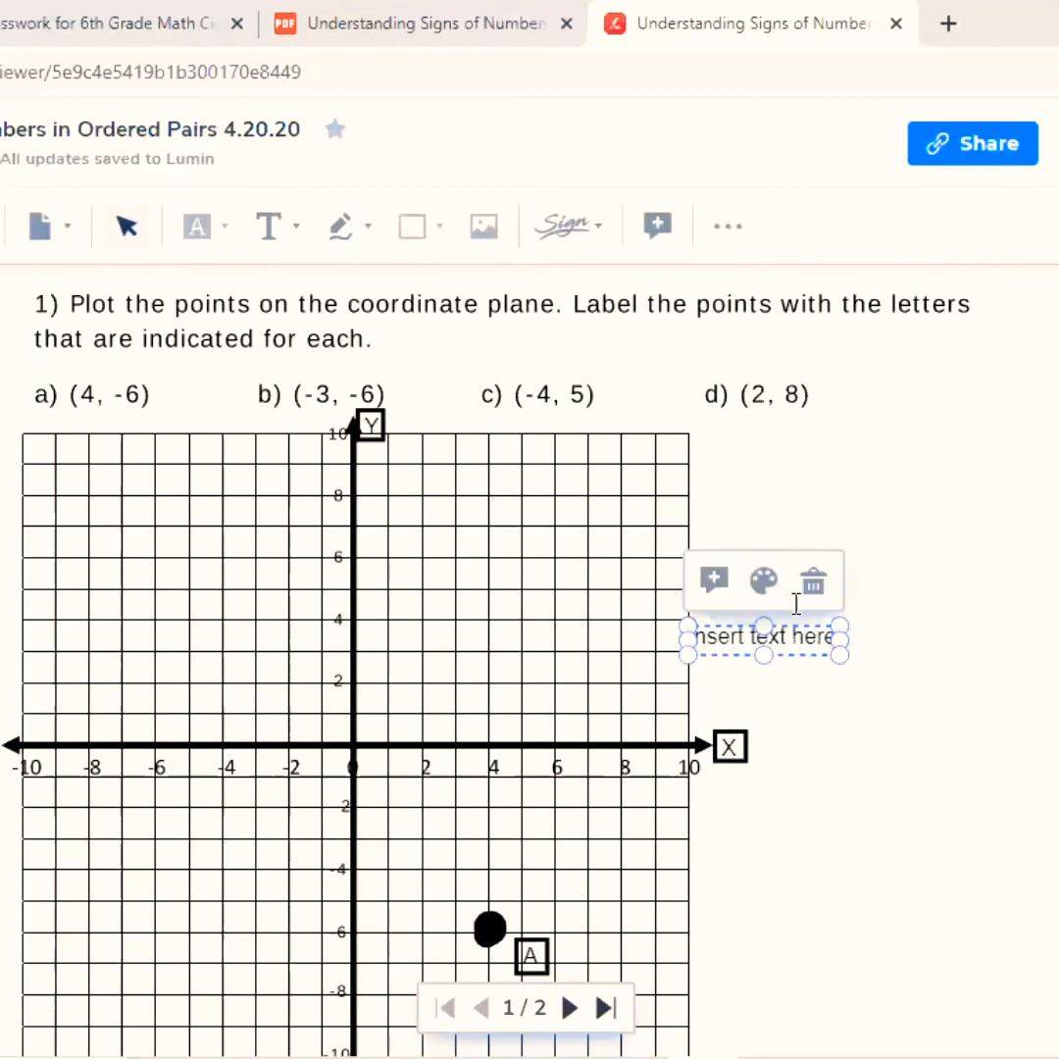
key(l)
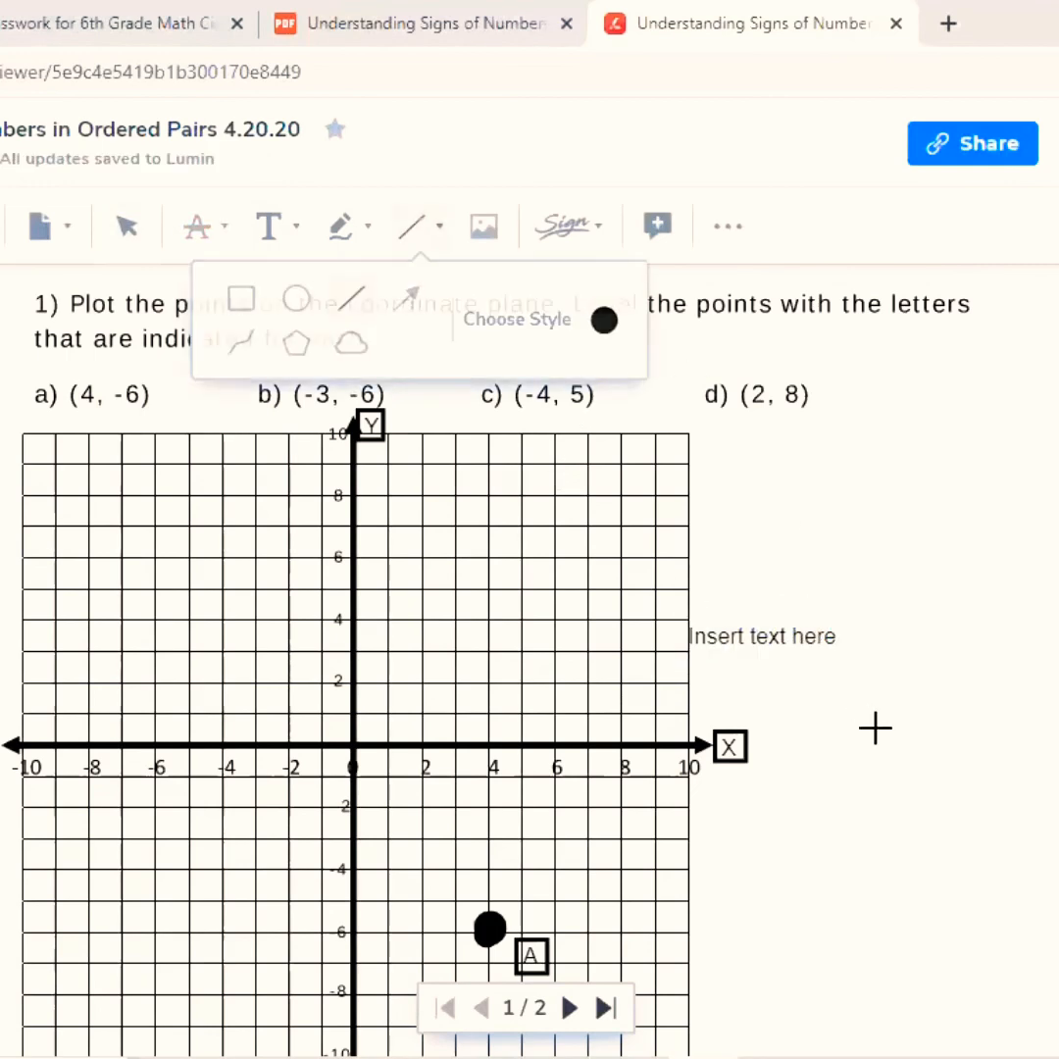
double_click(774, 633)
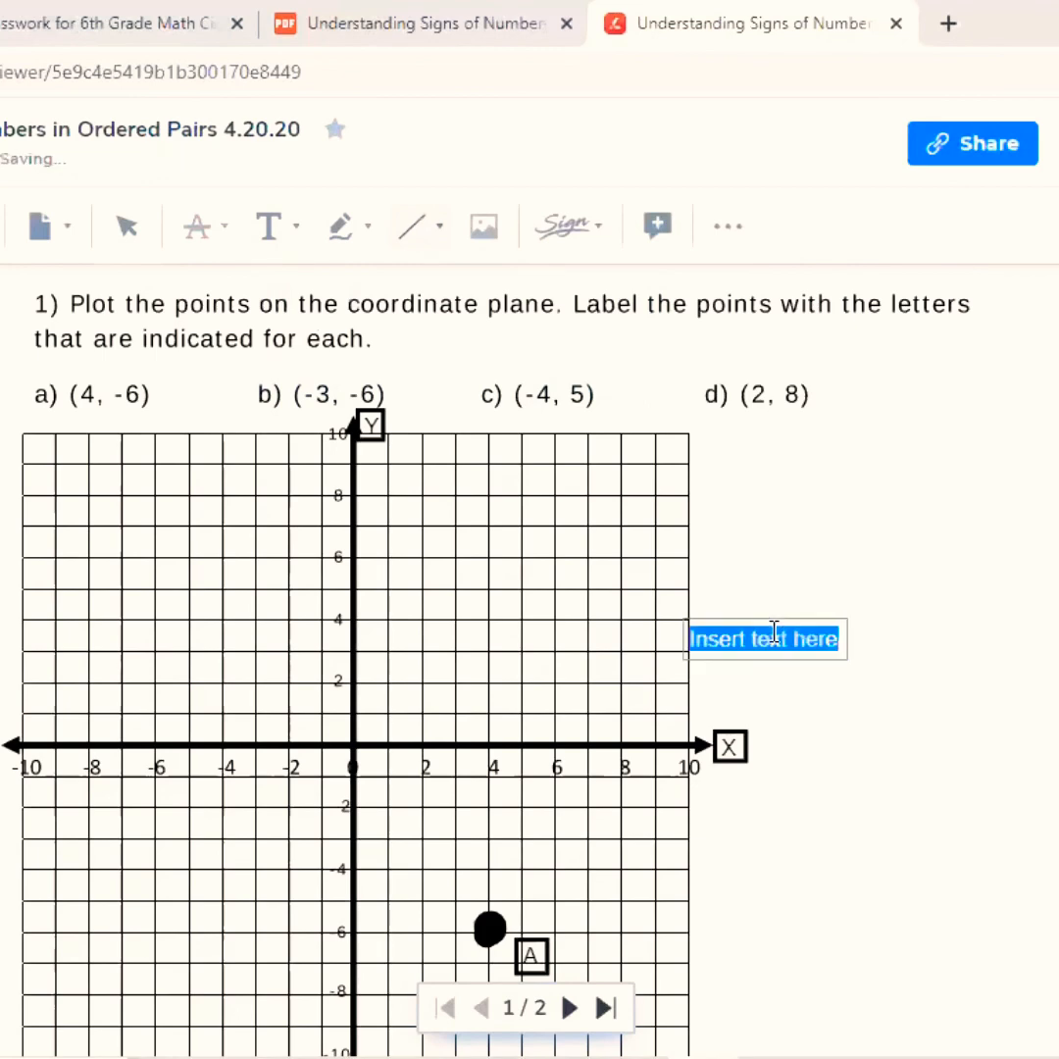
text(mm)
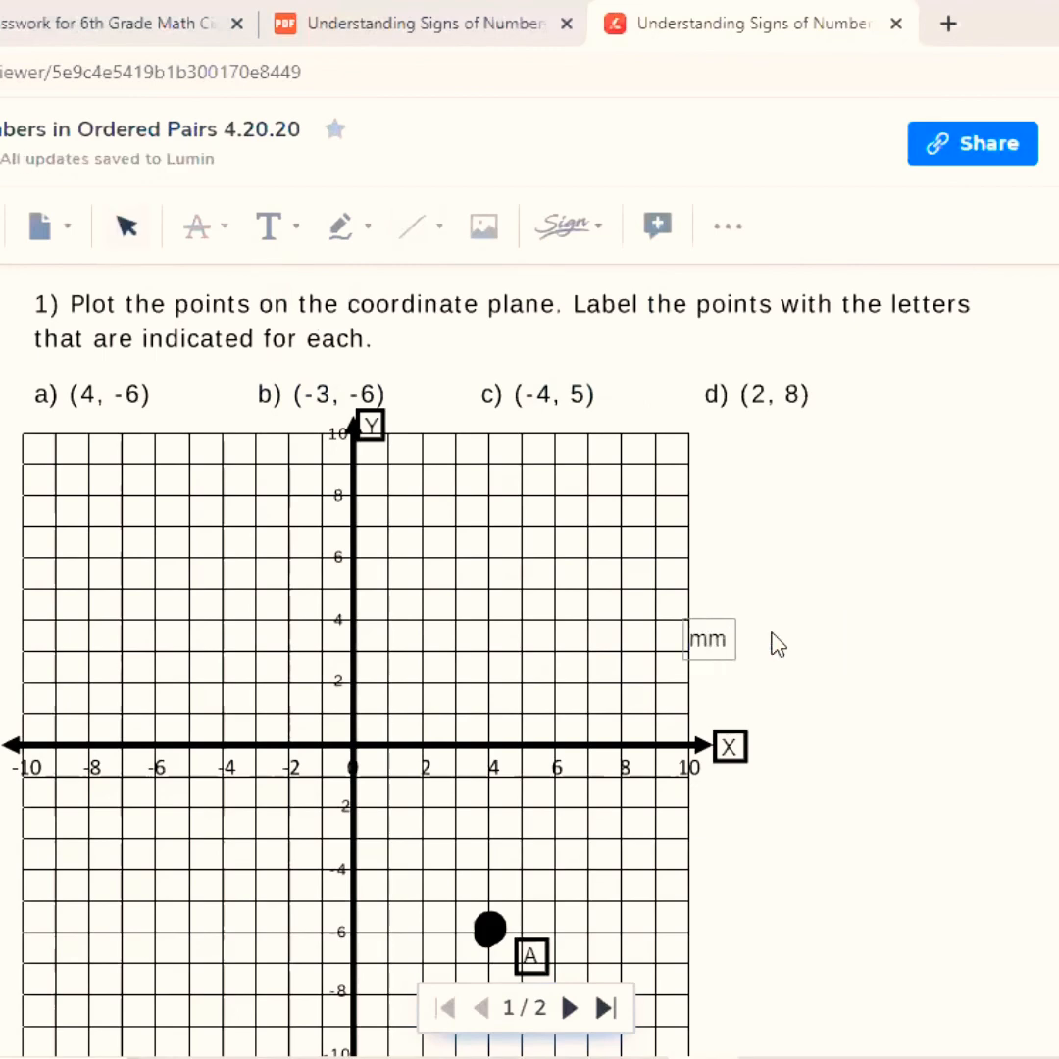
Delete the mm text box at the grid's right edge above the x-axis
click(806, 692)
click(808, 713)
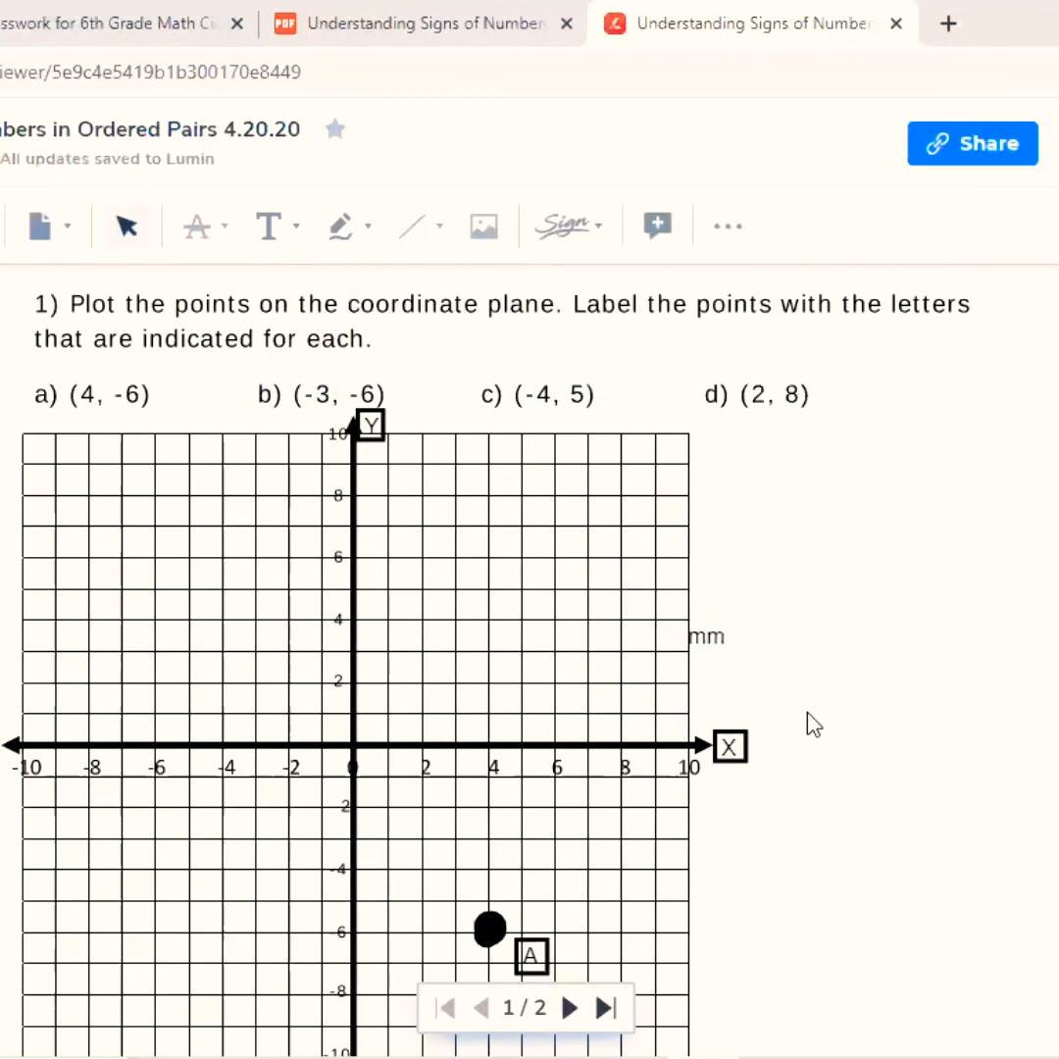
click(720, 635)
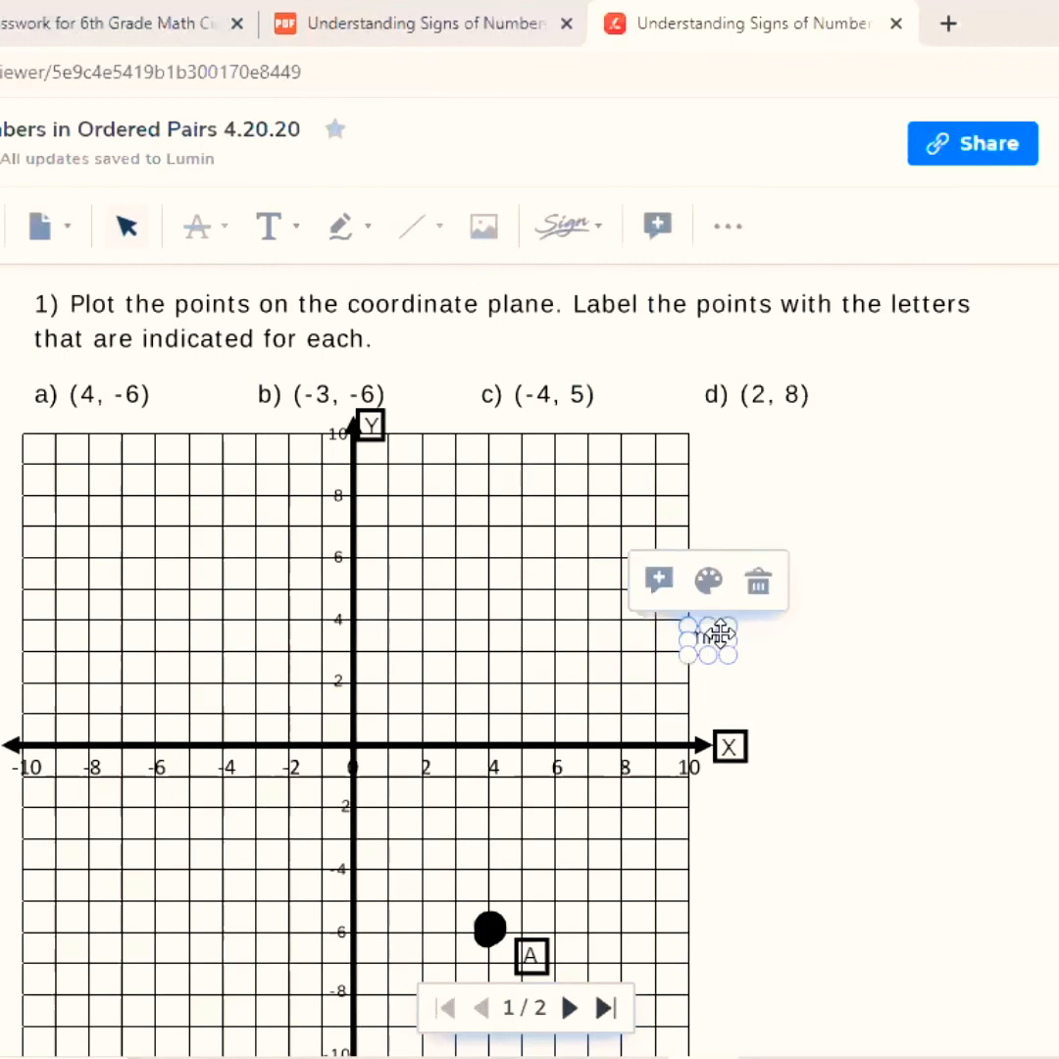
click(761, 584)
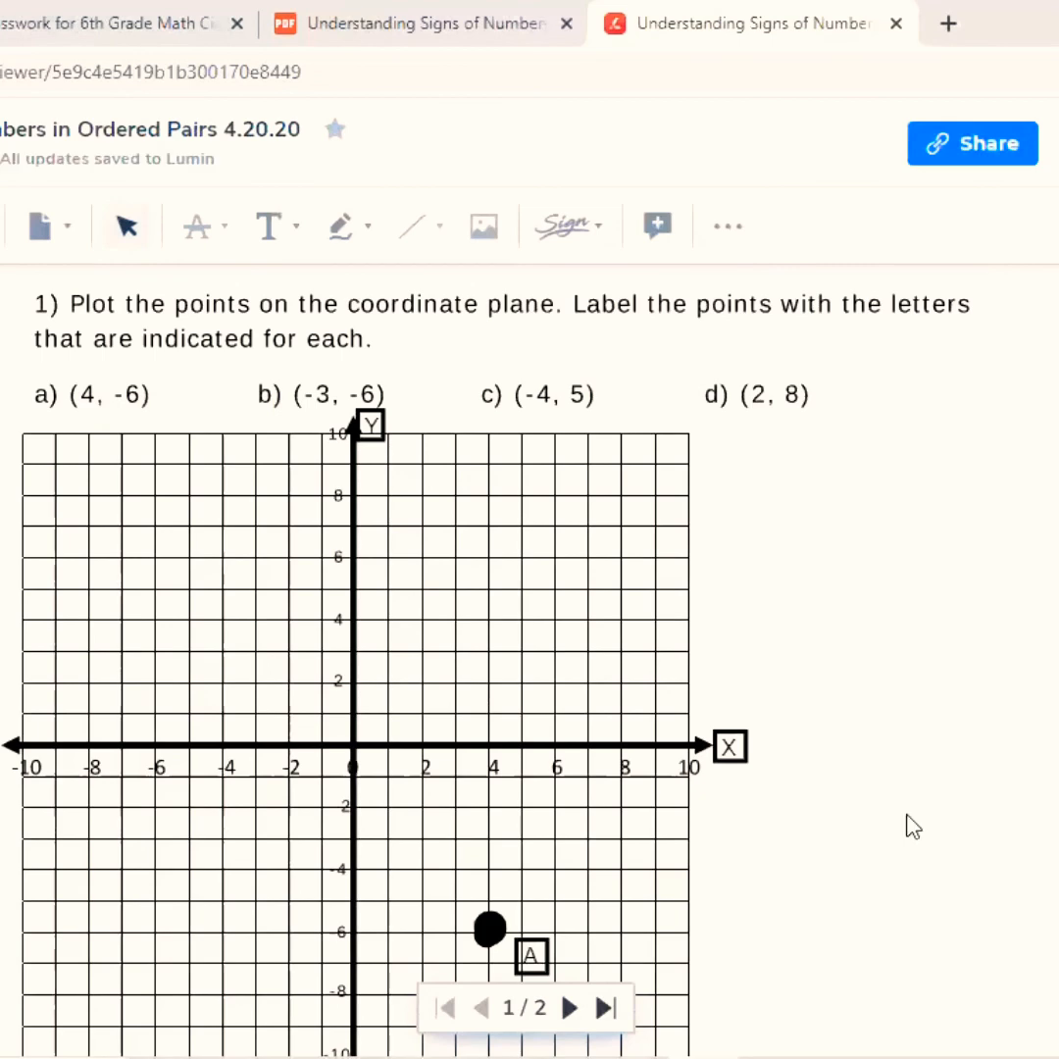
Look through both worksheet pages, examining the plotting problems and the quadrant questions below each coordinate grid
scroll(912, 827, down, 4)
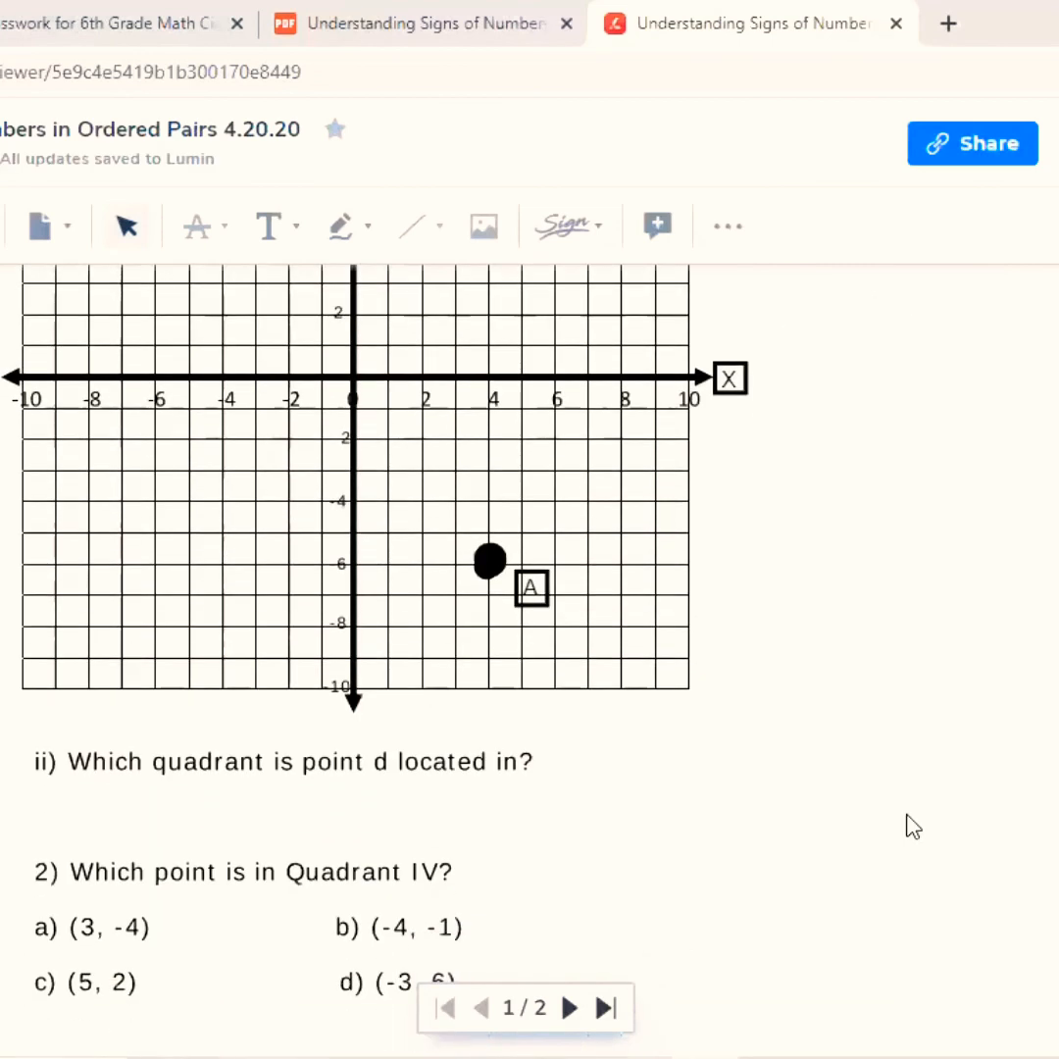
scroll(912, 827, up, 3)
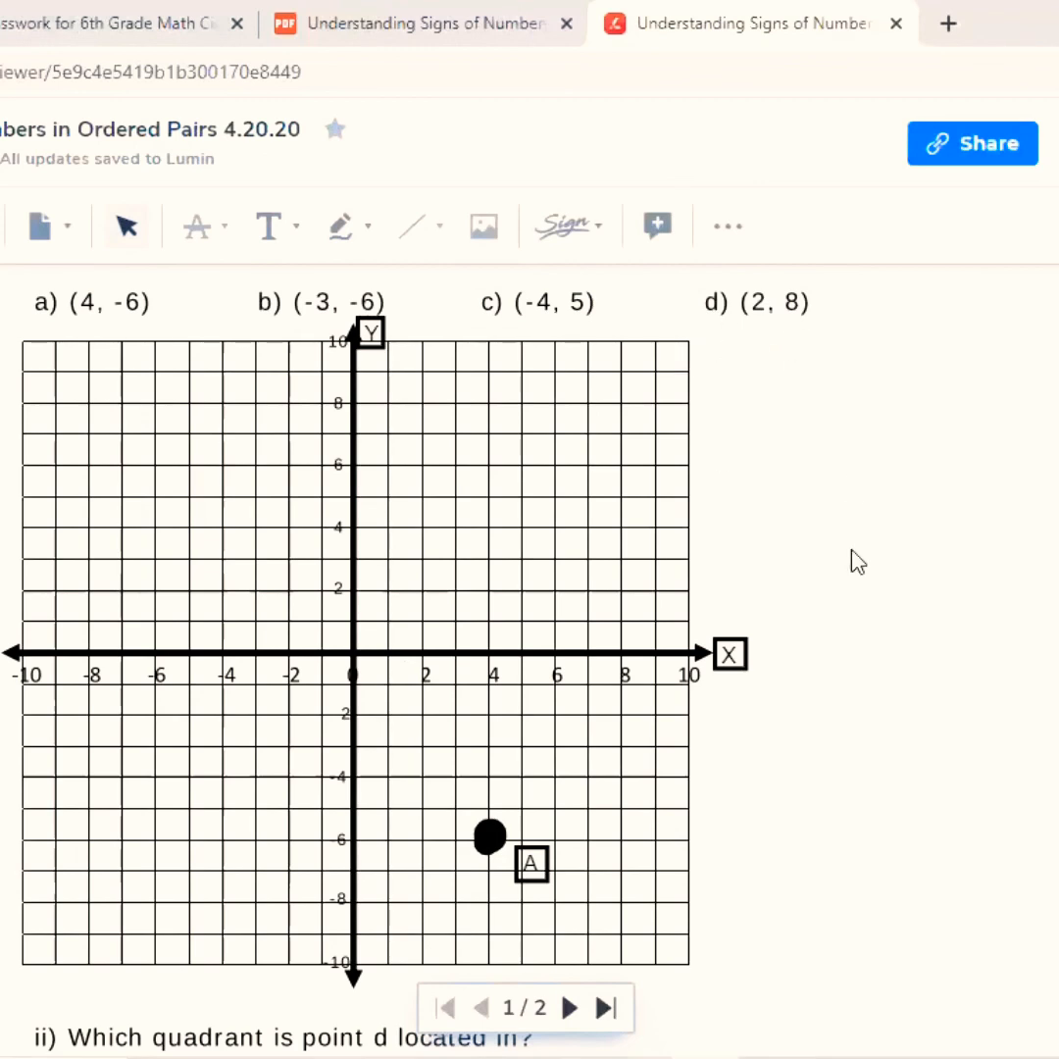
scroll(857, 560, down, 5)
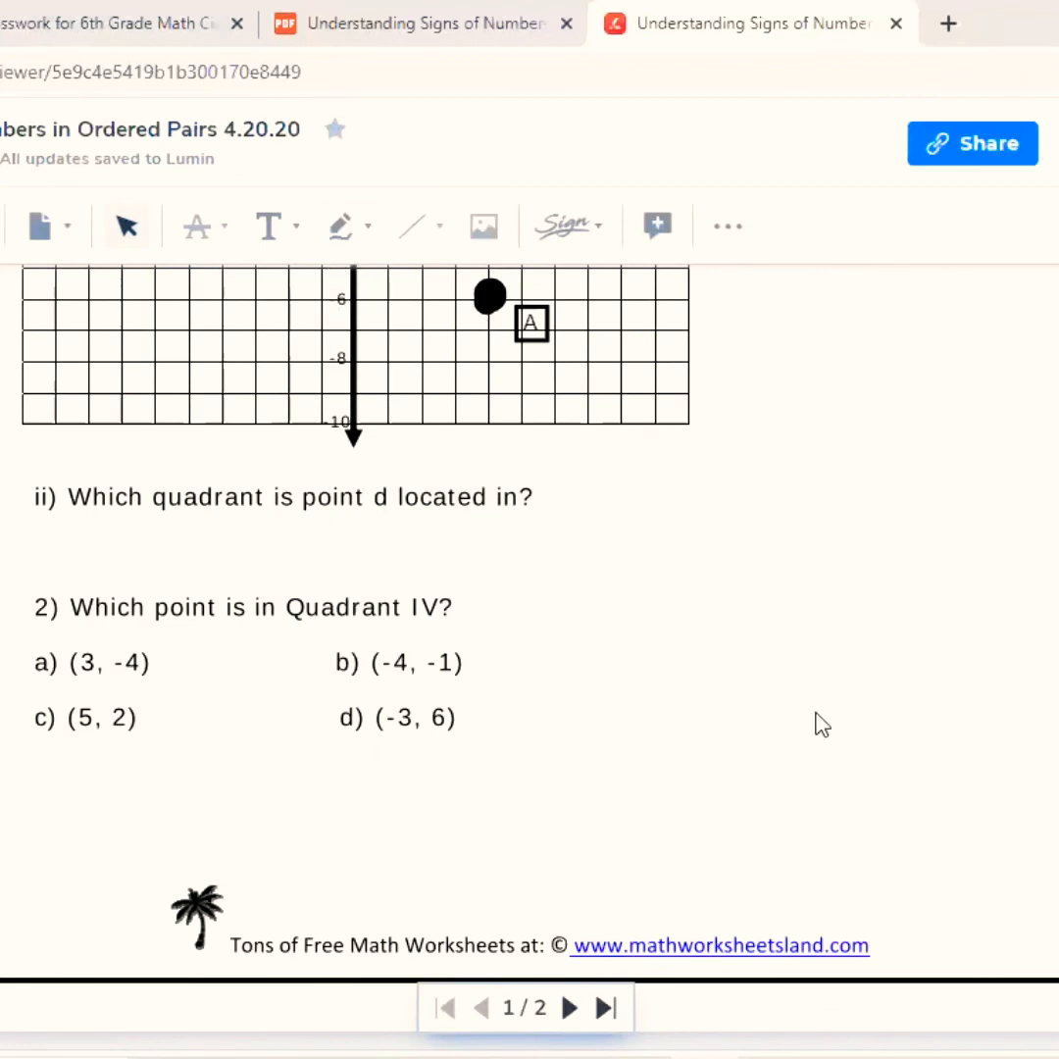
scroll(822, 724, down, 10)
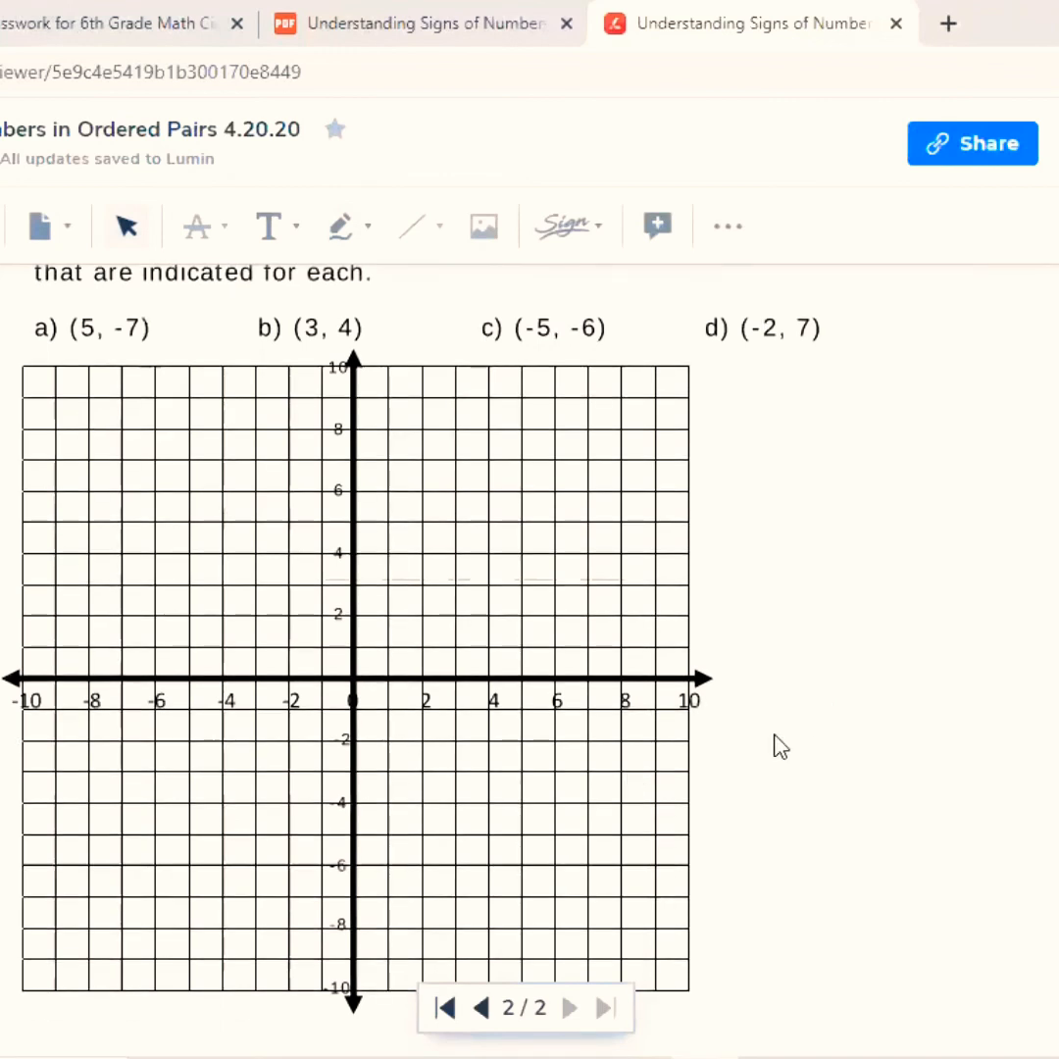
scroll(781, 747, down, 7)
scroll(781, 748, up, 4)
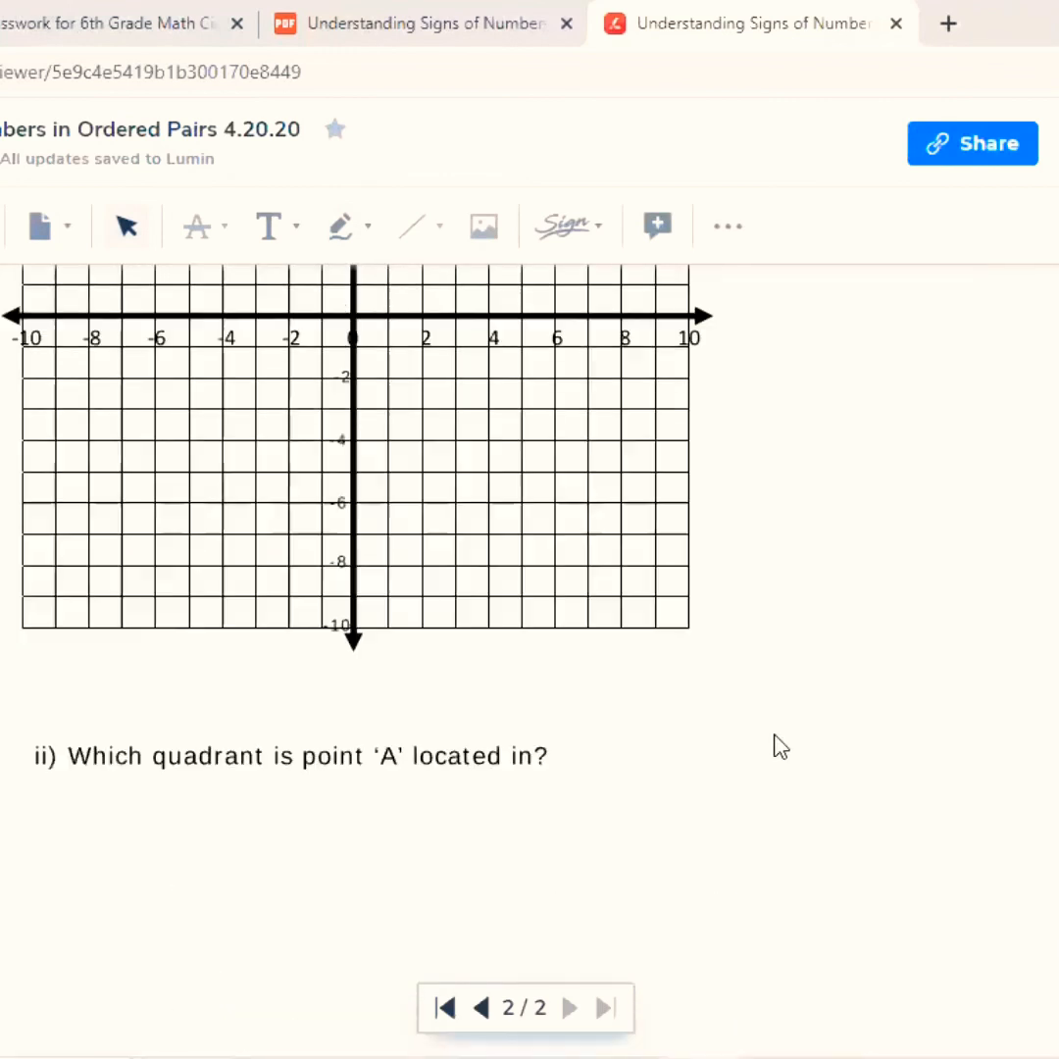
scroll(780, 747, up, 10)
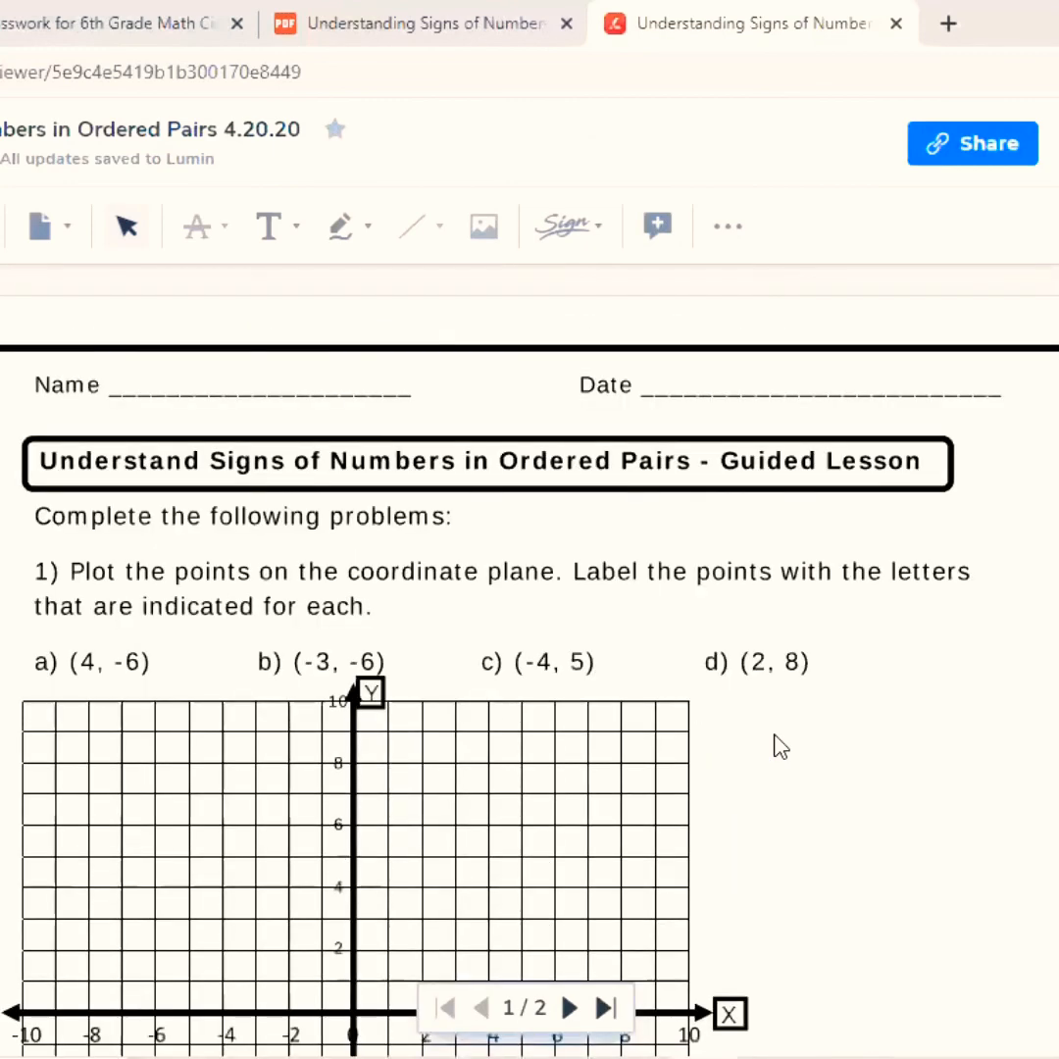